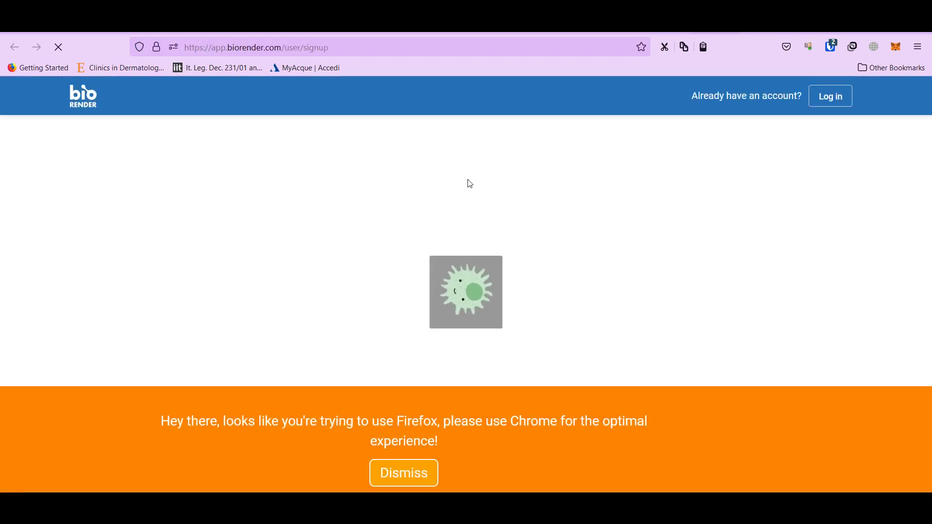
Dismiss the Firefox recommendation banner and log in to the existing BioRender account
{"action": "left_click", "coordinate": [420, 474]}
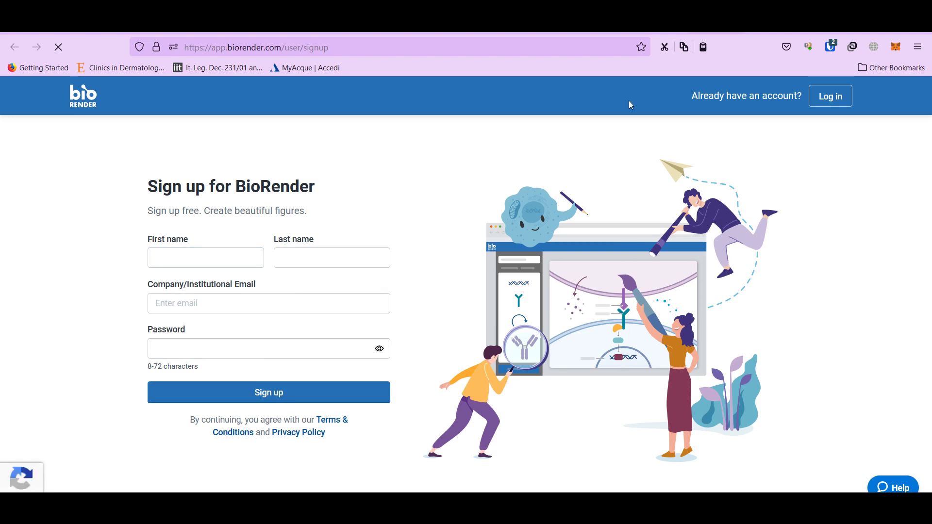
{"action": "left_click", "coordinate": [673, 22]}
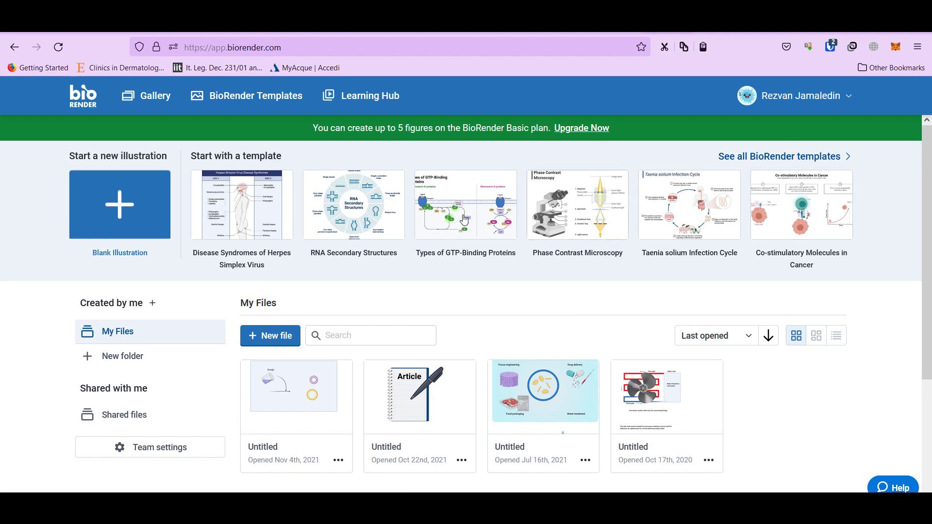
{"action": "left_click", "coordinate": [740, 160]}
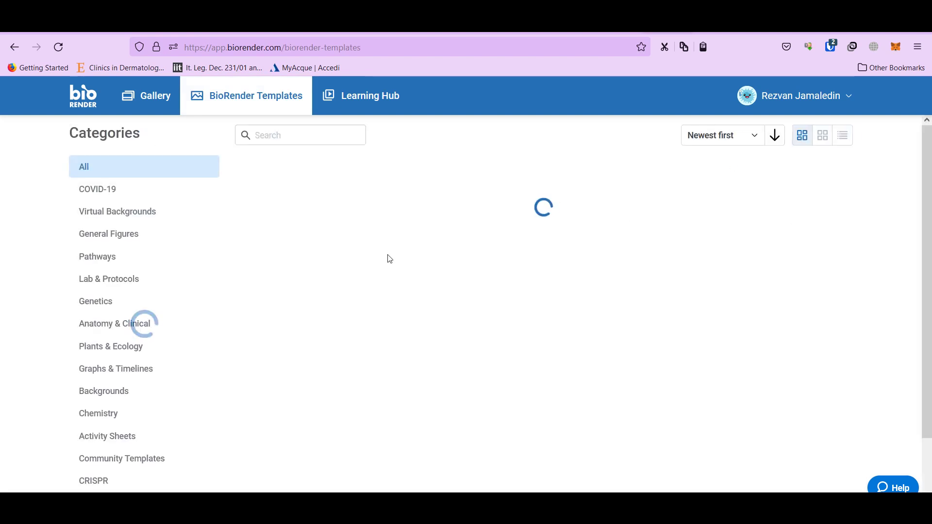
{"action": "left_click", "coordinate": [313, 136]}
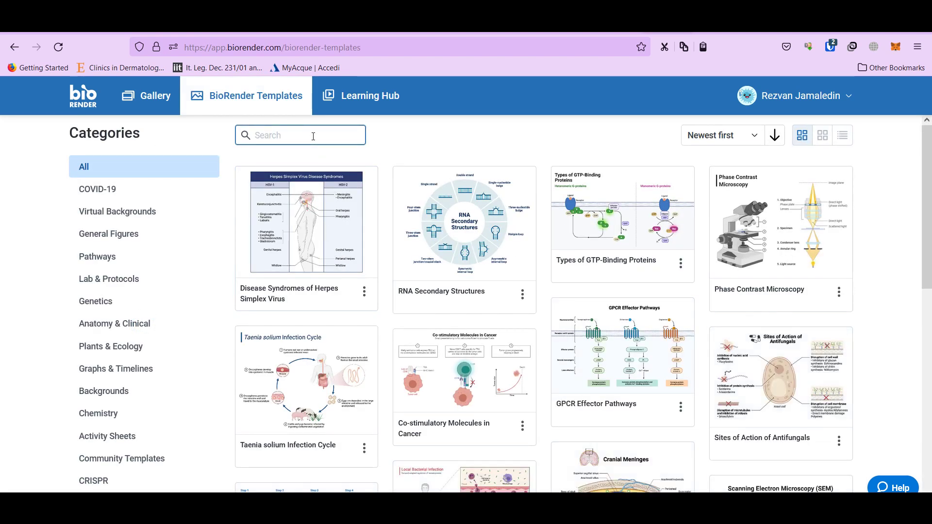
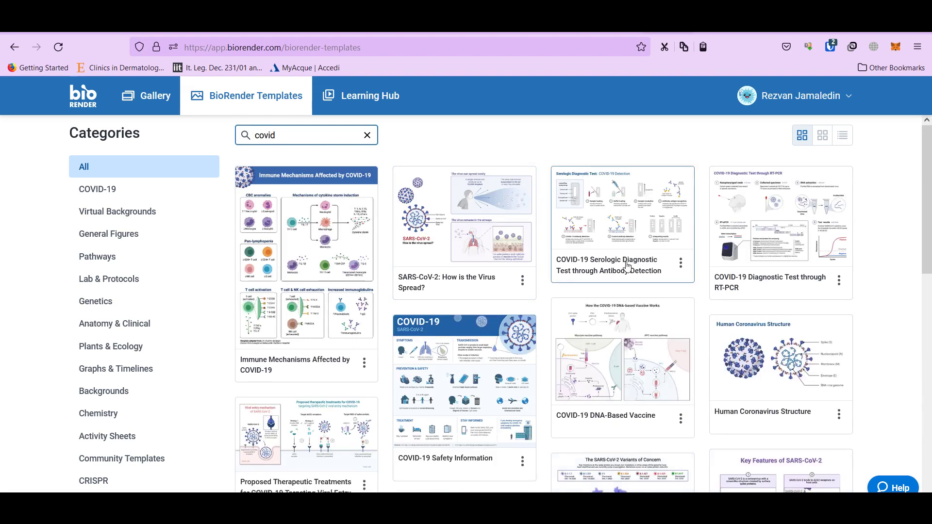
{"action": "scroll", "coordinate": [626, 266], "scroll_direction": "down", "scroll_amount": 2}
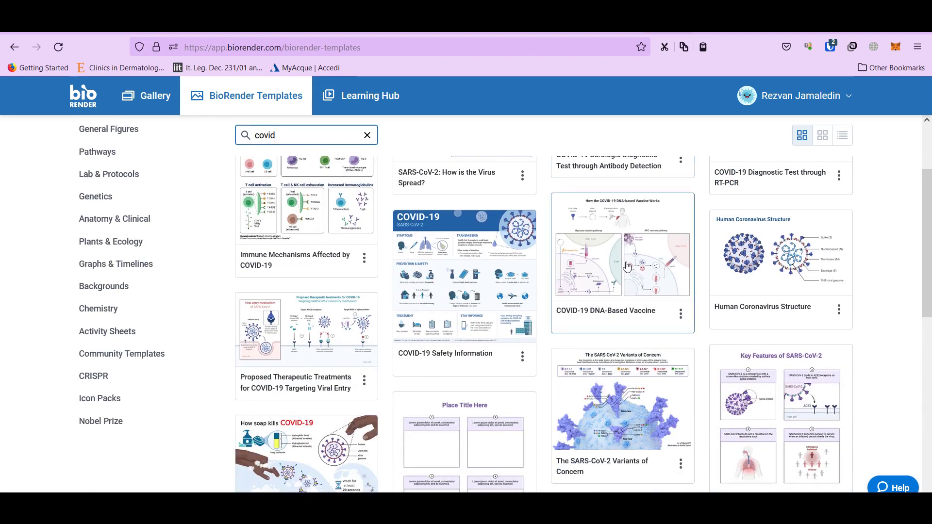
{"action": "scroll", "coordinate": [627, 266], "scroll_direction": "down", "scroll_amount": 5}
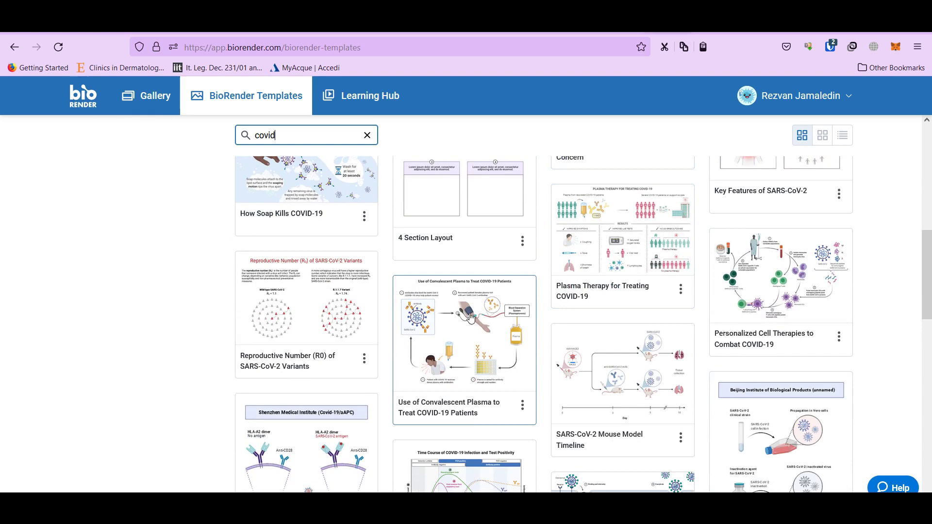
{"action": "scroll", "coordinate": [461, 344], "scroll_direction": "up", "scroll_amount": 2}
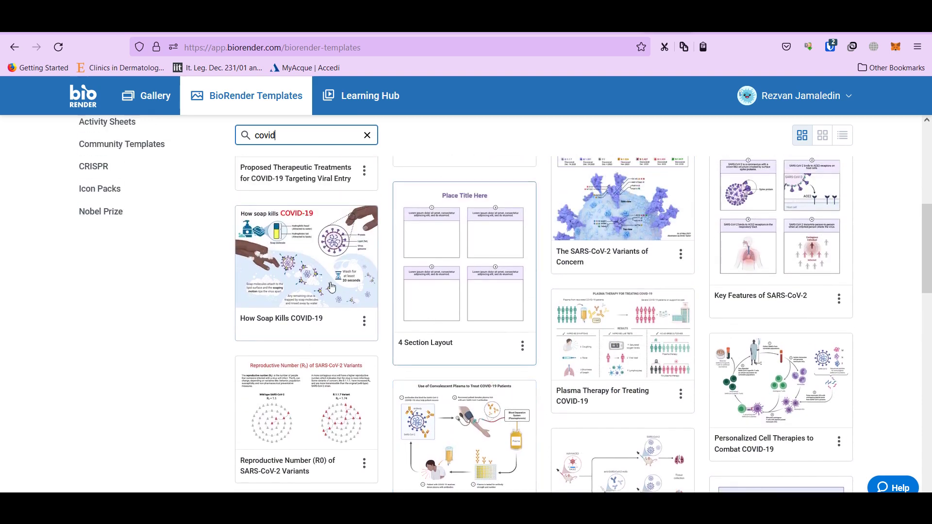
{"action": "left_click", "coordinate": [316, 269]}
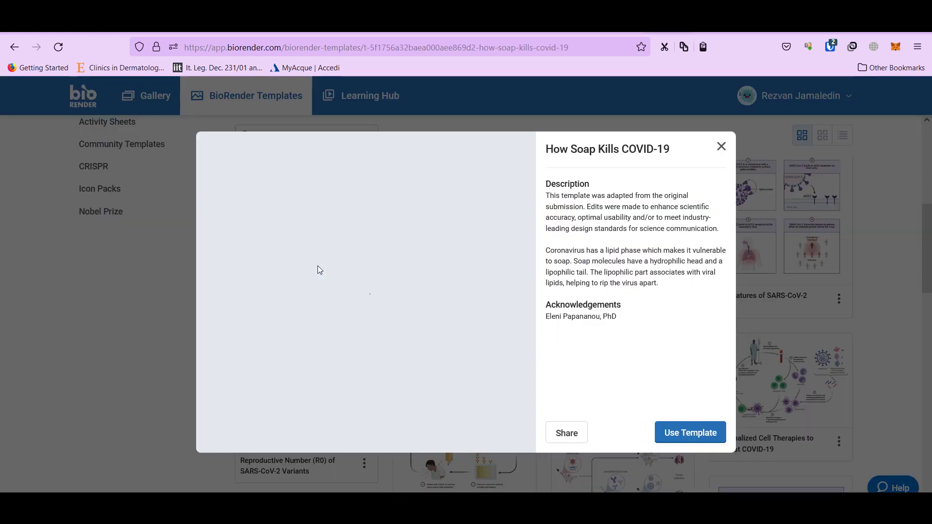
{"action": "left_click", "coordinate": [686, 432]}
{"action": "left_click", "coordinate": [342, 394]}
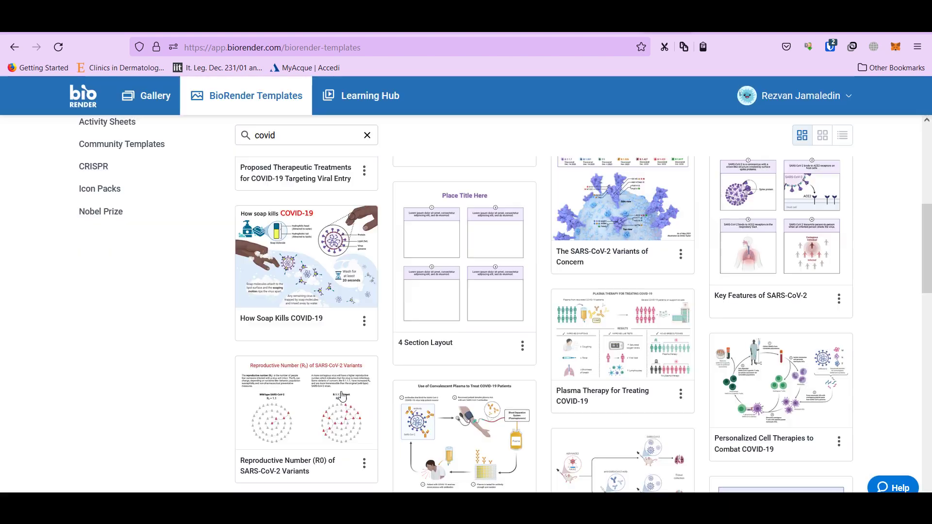
{"action": "scroll", "coordinate": [165, 253], "scroll_direction": "up", "scroll_amount": 5}
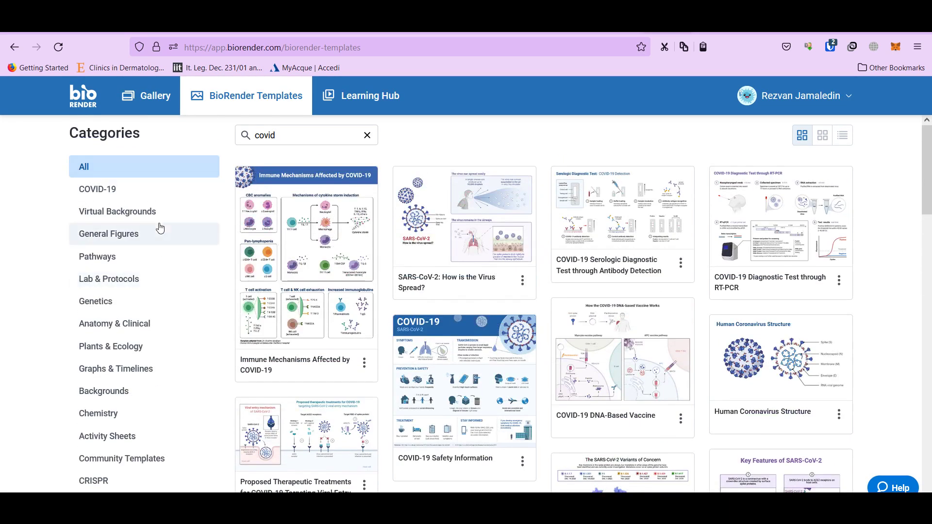
{"action": "left_click", "coordinate": [155, 95]}
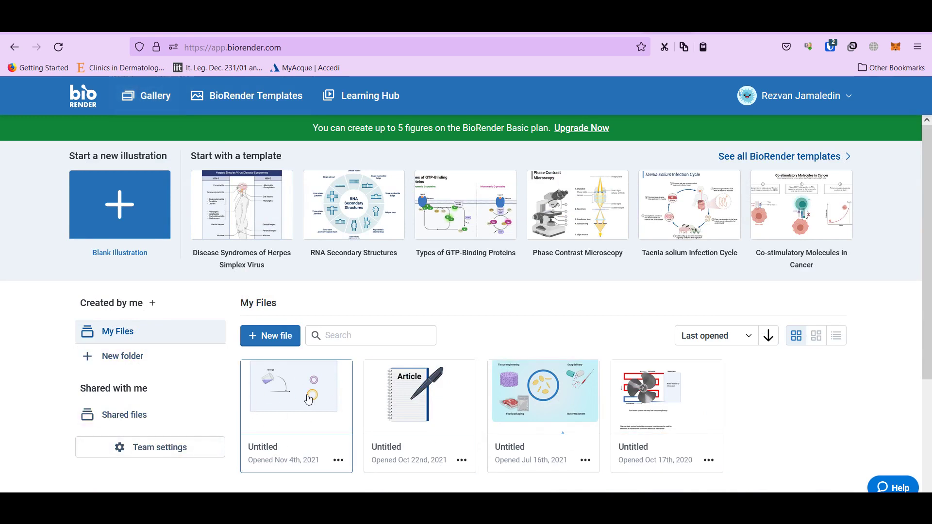
Try starting a blank illustration and dismiss the 5-illustration limit upgrade message
{"action": "left_click_drag", "start_coordinate": [308, 398], "coordinate": [116, 224]}
{"action": "left_click", "coordinate": [117, 209]}
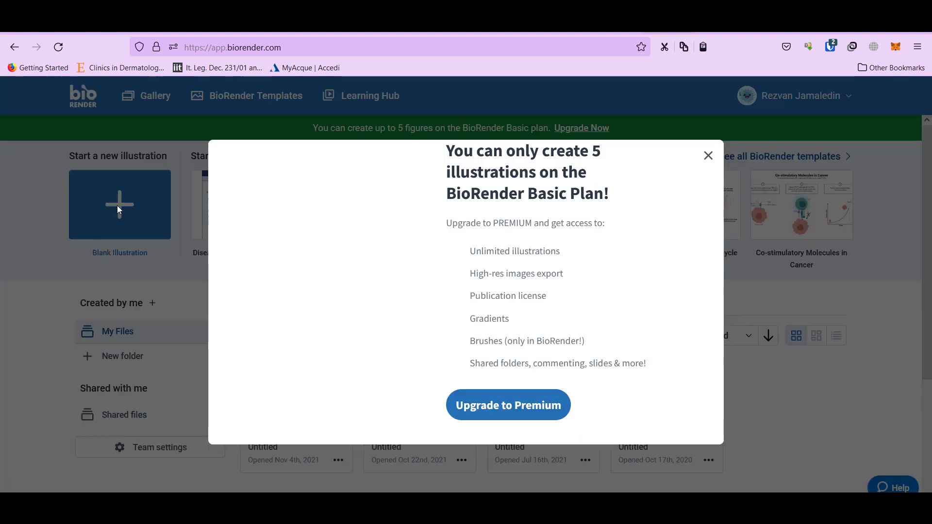
{"action": "left_click", "coordinate": [704, 118]}
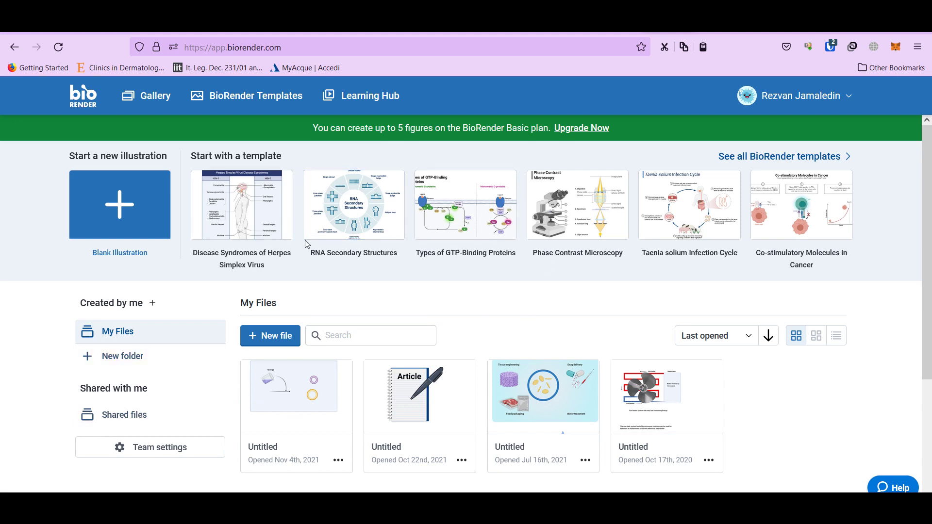
Permanently delete the Nov 4th, 2021 Untitled file and create a new Blank Illustration
{"action": "left_click", "coordinate": [343, 462]}
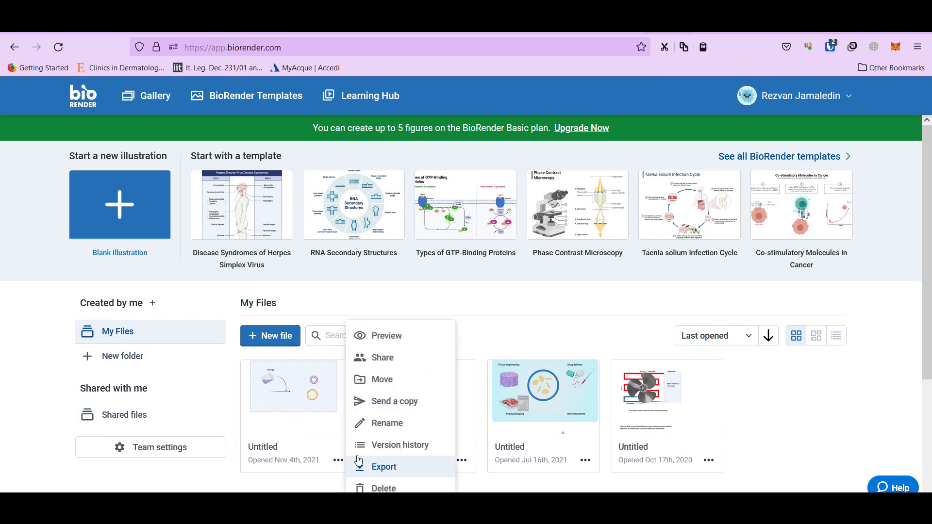
{"action": "left_click", "coordinate": [379, 487]}
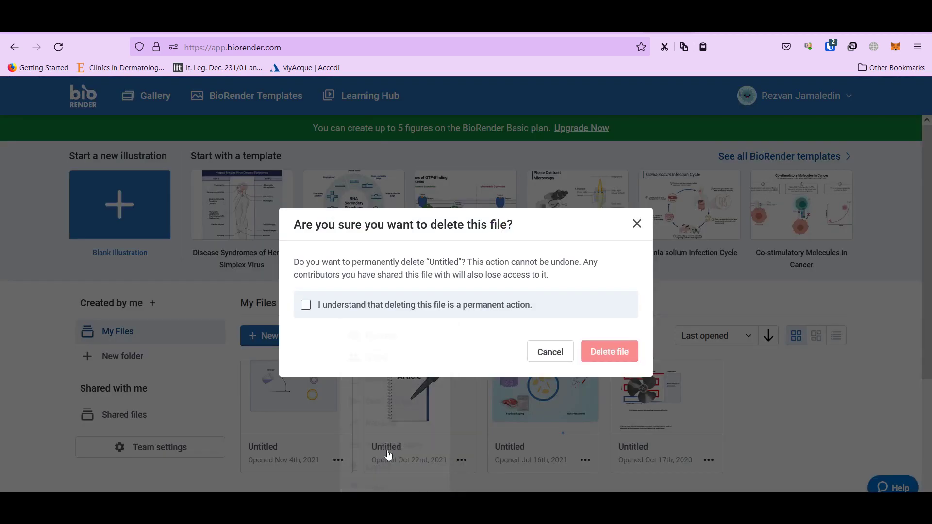
{"action": "left_click", "coordinate": [471, 305]}
{"action": "left_click", "coordinate": [609, 352]}
{"action": "left_click", "coordinate": [466, 257]}
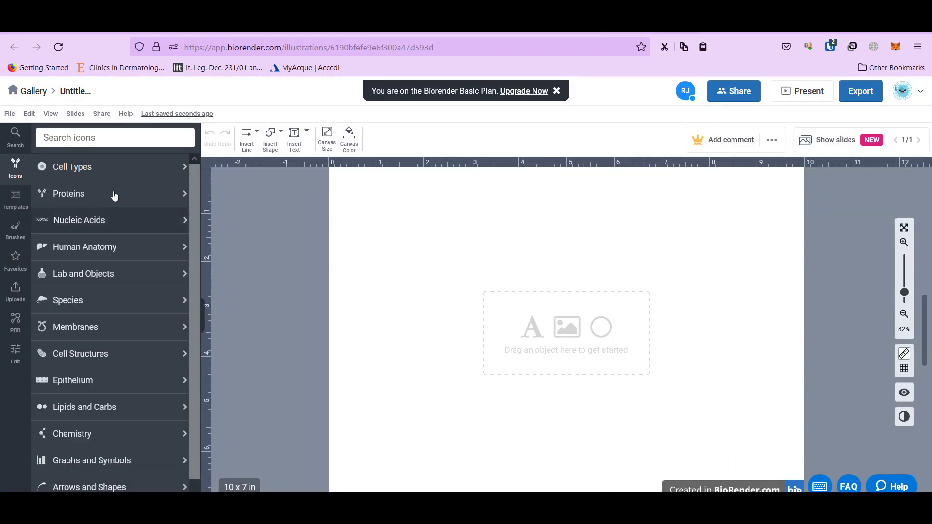
Browse Cell Types > Epithelial Cells, then search icons for 'bacteria' and scroll the results
{"action": "left_click", "coordinate": [73, 166]}
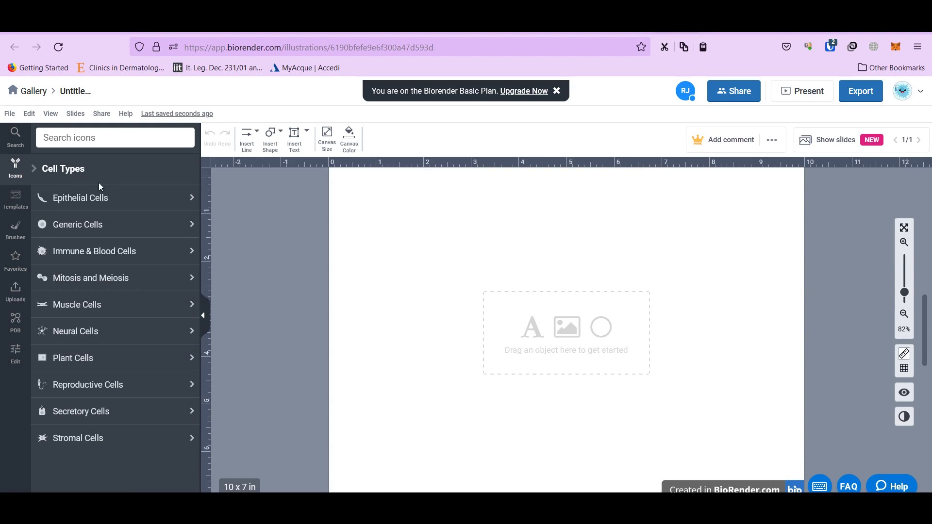
{"action": "left_click", "coordinate": [104, 199]}
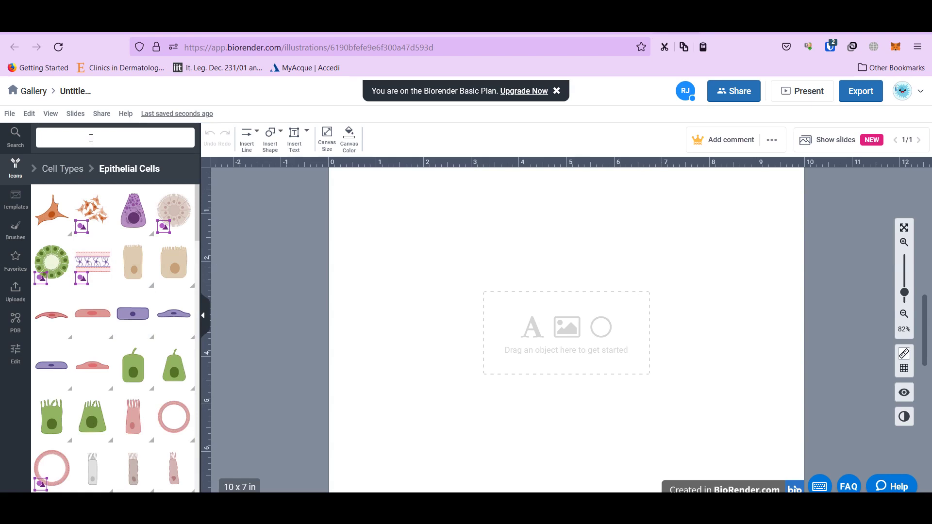
{"action": "left_click", "coordinate": [90, 138]}
{"action": "type", "text": "bacteria"}
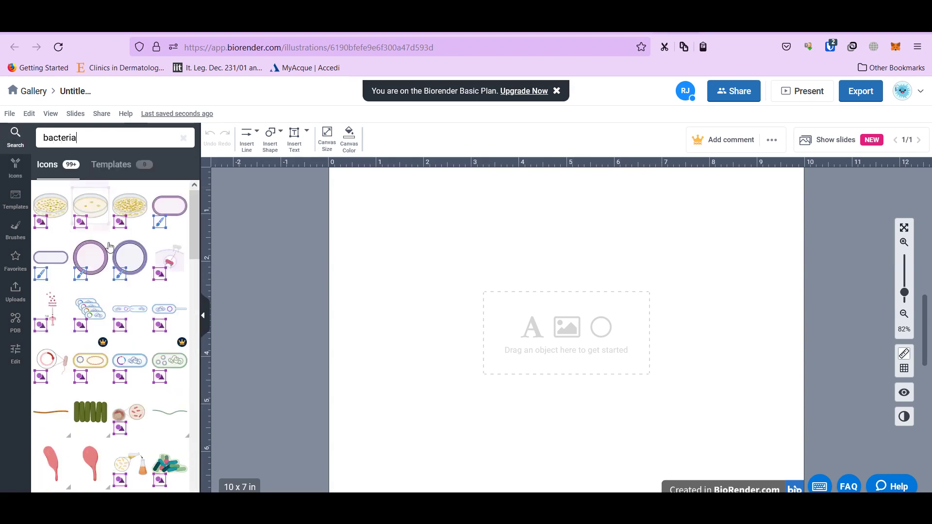
{"action": "scroll", "coordinate": [127, 396], "scroll_direction": "down", "scroll_amount": 4}
{"action": "scroll", "coordinate": [126, 396], "scroll_direction": "down", "scroll_amount": 2}
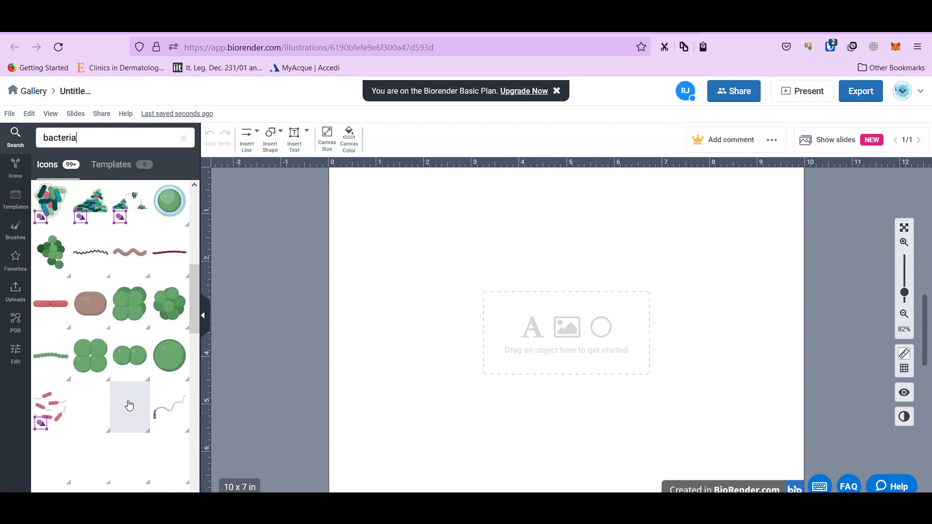
Place a Diplococcus icon and a Coccus icon from the bacteria results onto the canvas
{"action": "mouse_move", "coordinate": [146, 370]}
{"action": "left_click_drag", "start_coordinate": [146, 370], "coordinate": [461, 288]}
{"action": "left_click_drag", "start_coordinate": [160, 360], "coordinate": [602, 313]}
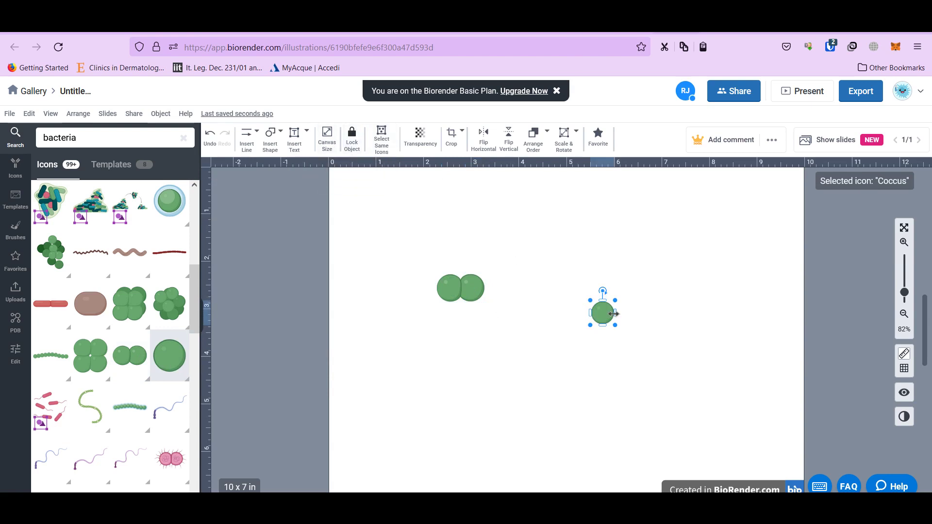
{"action": "left_click_drag", "start_coordinate": [601, 313], "coordinate": [570, 267]}
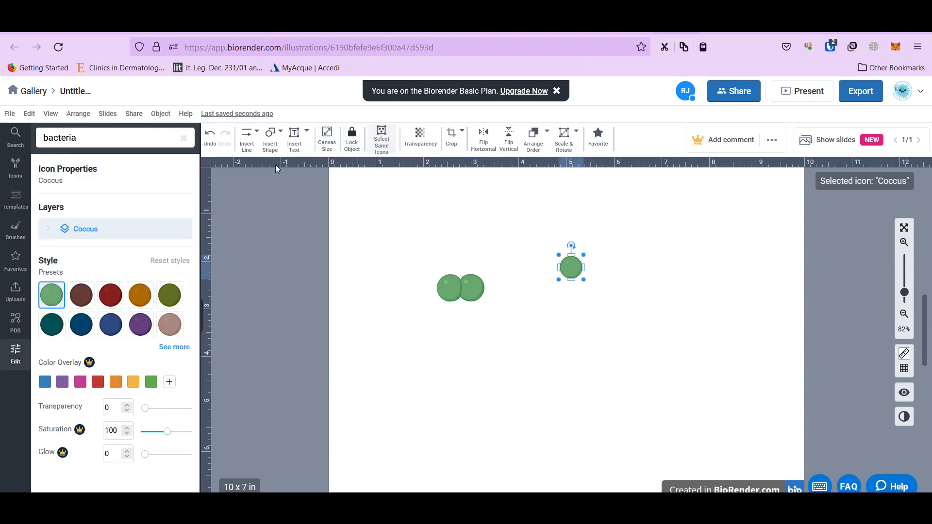
Recolour the Coccus orange and move it below-right of the Diplococcus
{"action": "left_click", "coordinate": [81, 324]}
{"action": "left_click", "coordinate": [140, 299]}
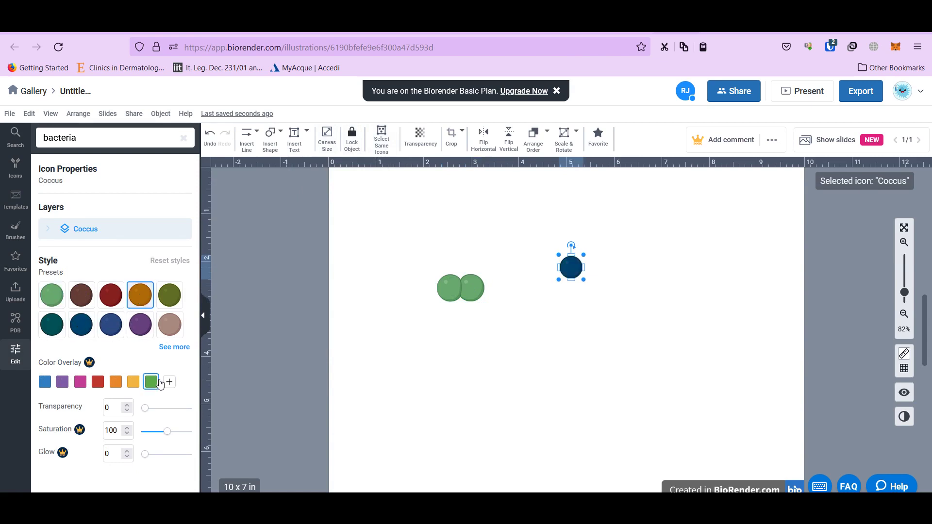
{"action": "left_click", "coordinate": [151, 382]}
{"action": "left_click_drag", "start_coordinate": [570, 267], "coordinate": [502, 318]}
Select both bacteria and attempt a blue overlay, dismissing the premium upgrade offer
{"action": "left_click_drag", "start_coordinate": [397, 252], "coordinate": [582, 400]}
{"action": "left_click", "coordinate": [45, 265]}
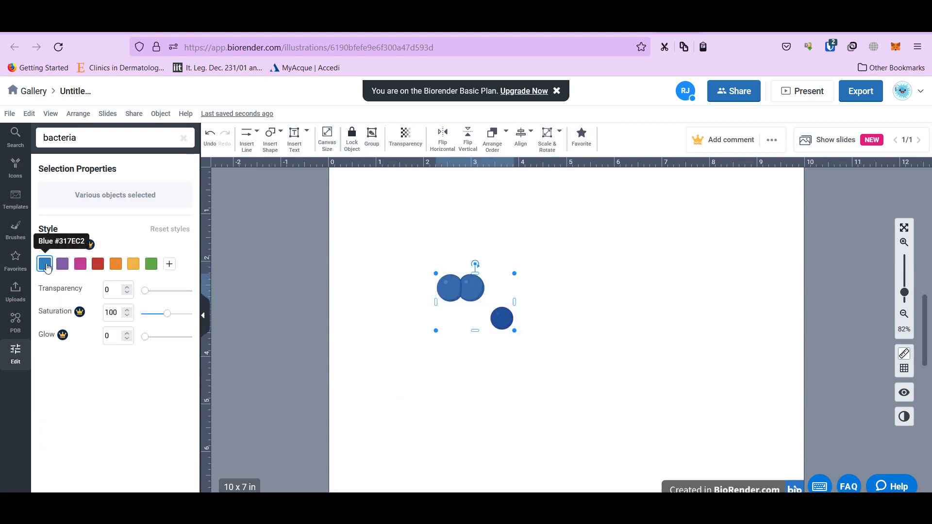
{"action": "left_click", "coordinate": [46, 265]}
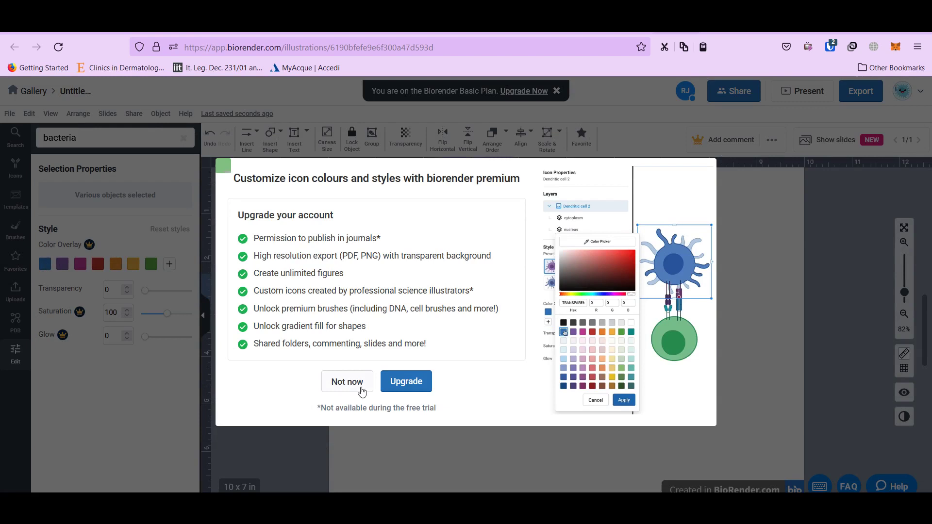
{"action": "left_click", "coordinate": [358, 386]}
{"action": "left_click", "coordinate": [45, 263]}
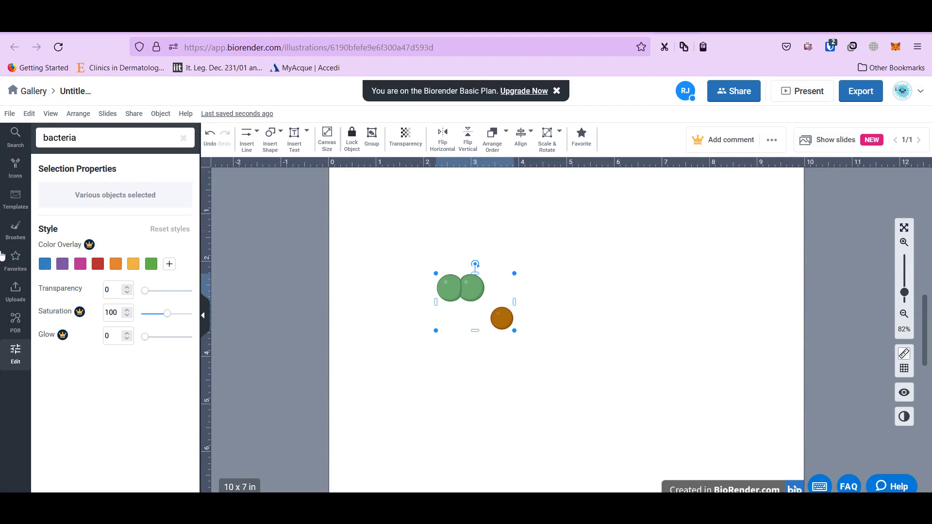
{"action": "left_click", "coordinate": [405, 226]}
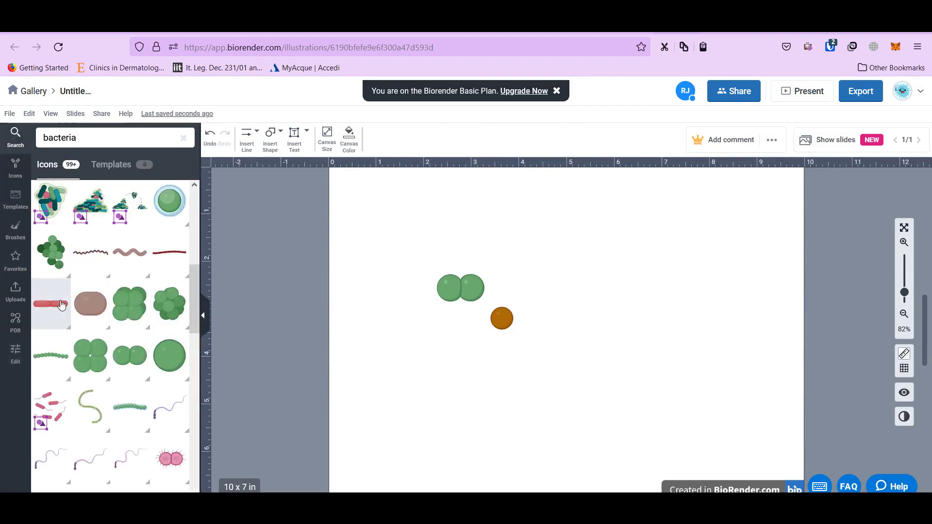
Draw a plain arrow pointing right from the bacteria
{"action": "left_click", "coordinate": [243, 145]}
{"action": "mouse_move", "coordinate": [267, 210]}
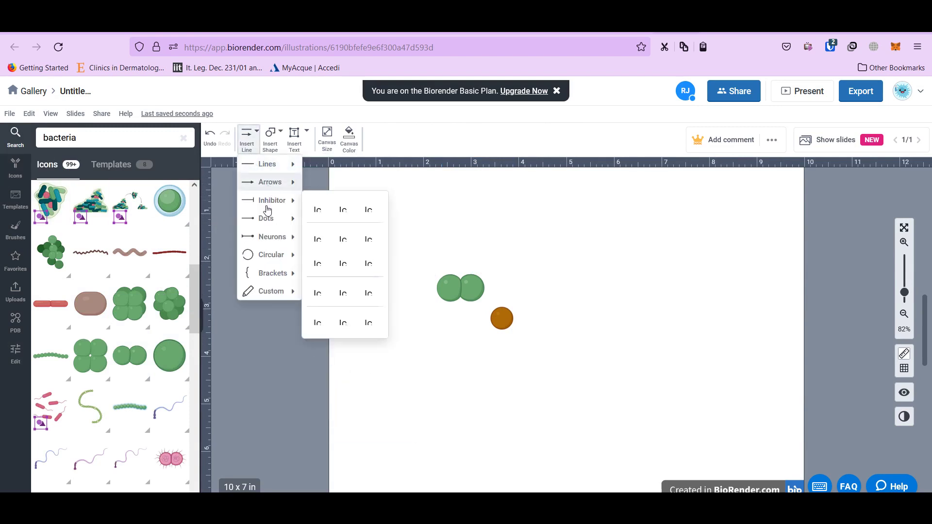
{"action": "mouse_move", "coordinate": [268, 165]}
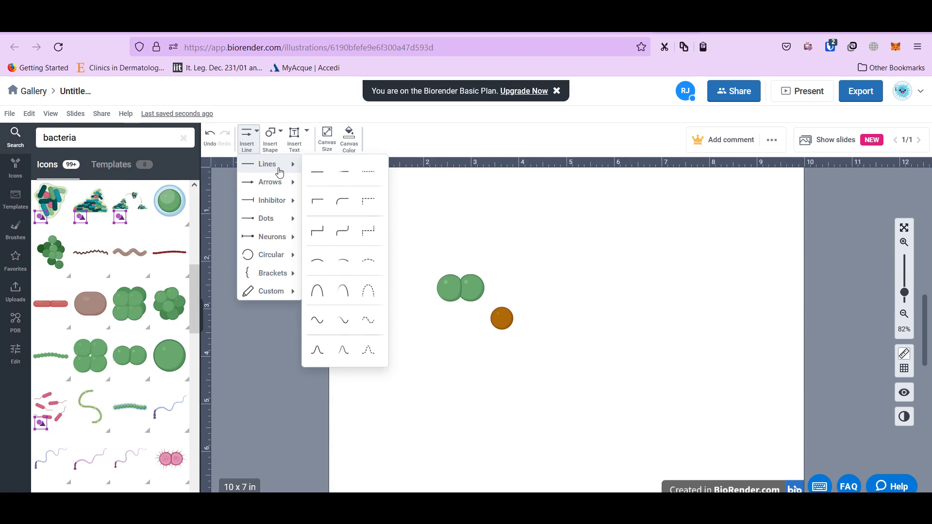
{"action": "mouse_move", "coordinate": [281, 182]}
{"action": "left_click", "coordinate": [320, 191]}
{"action": "left_click", "coordinate": [514, 264]}
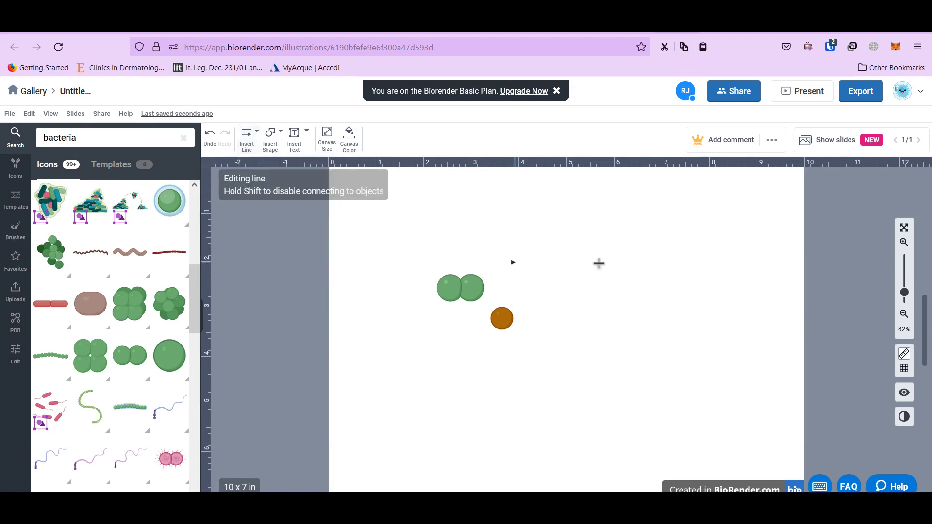
{"action": "left_click", "coordinate": [632, 262]}
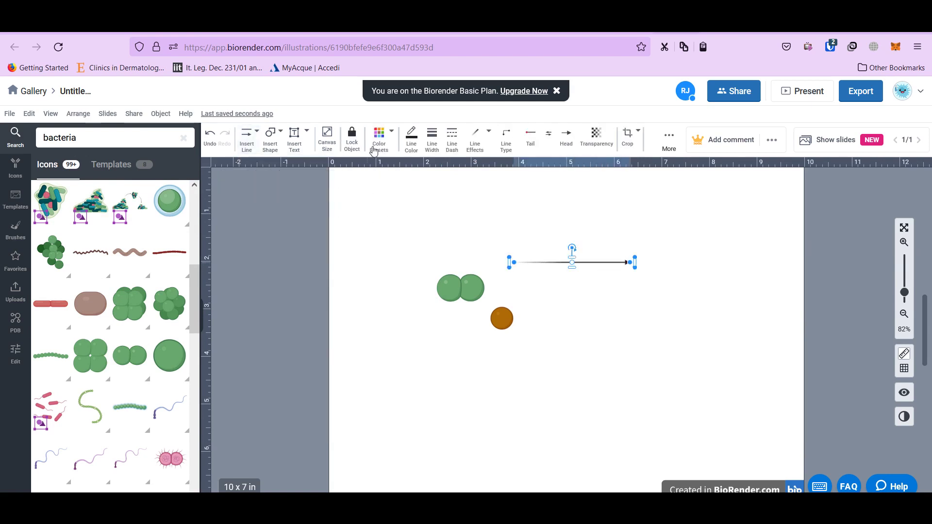
Thicken the arrow to 12 pt, leaving its colour unchanged
{"action": "left_click", "coordinate": [435, 144]}
{"action": "left_click_drag", "start_coordinate": [471, 170], "coordinate": [477, 174]}
{"action": "left_click", "coordinate": [379, 141]}
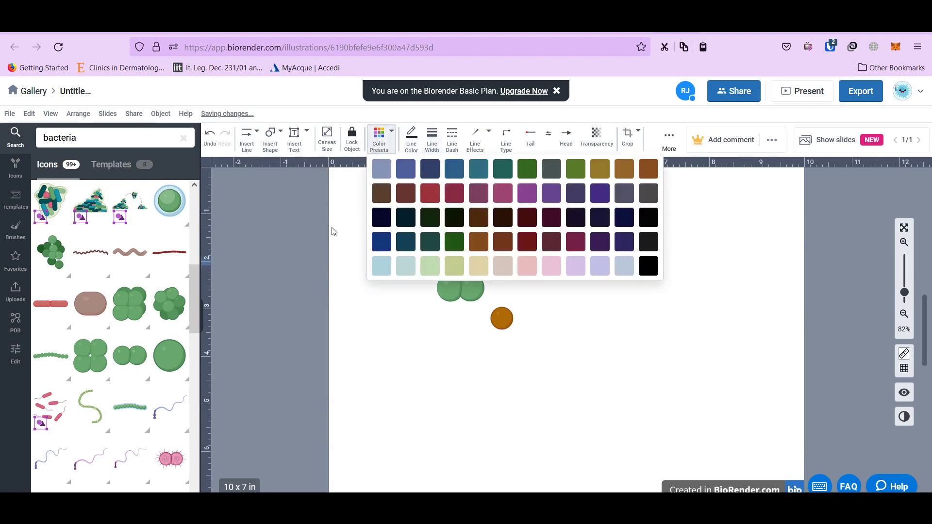
{"action": "left_click", "coordinate": [353, 252]}
{"action": "left_click", "coordinate": [476, 350]}
Group the orange coccus with the green diplococcus and shift the group slightly down-left
{"action": "left_click", "coordinate": [502, 318]}
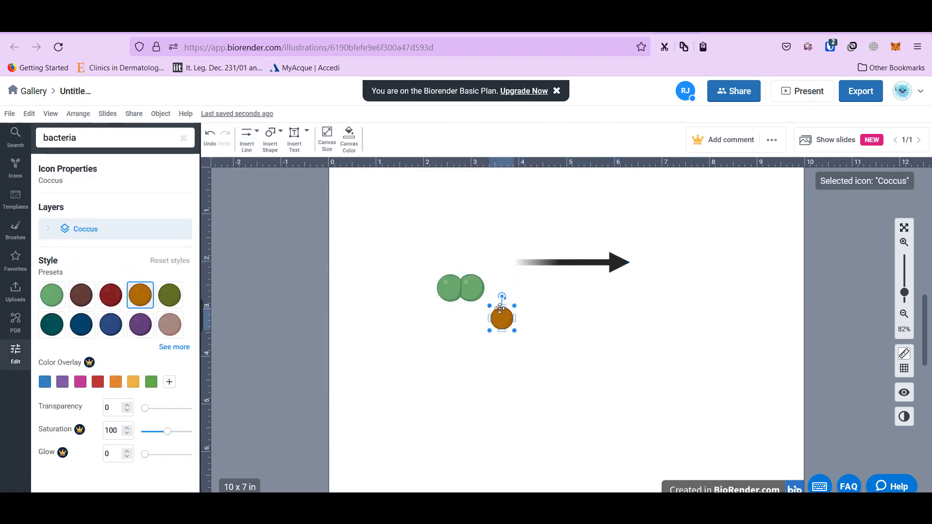
{"action": "left_click", "coordinate": [477, 287], "text": "shift"}
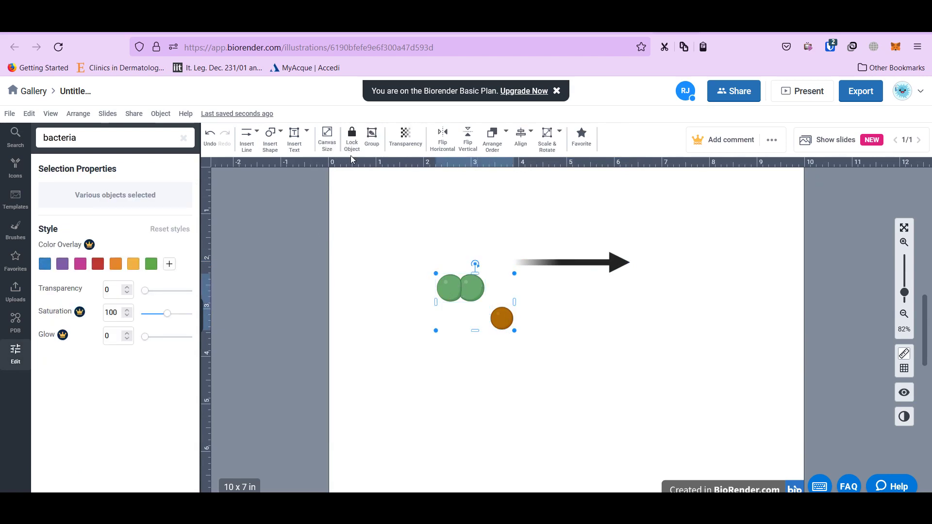
{"action": "left_click", "coordinate": [372, 141]}
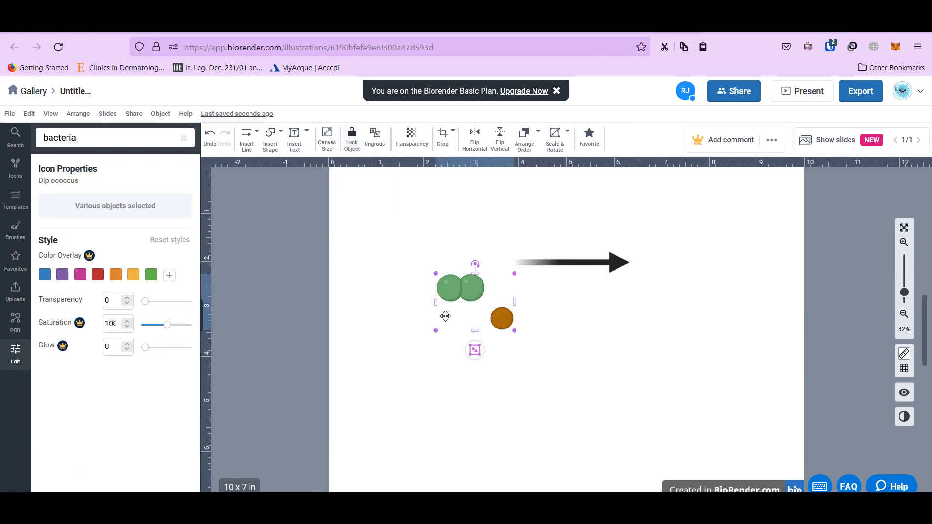
{"action": "left_click_drag", "start_coordinate": [446, 317], "coordinate": [436, 339]}
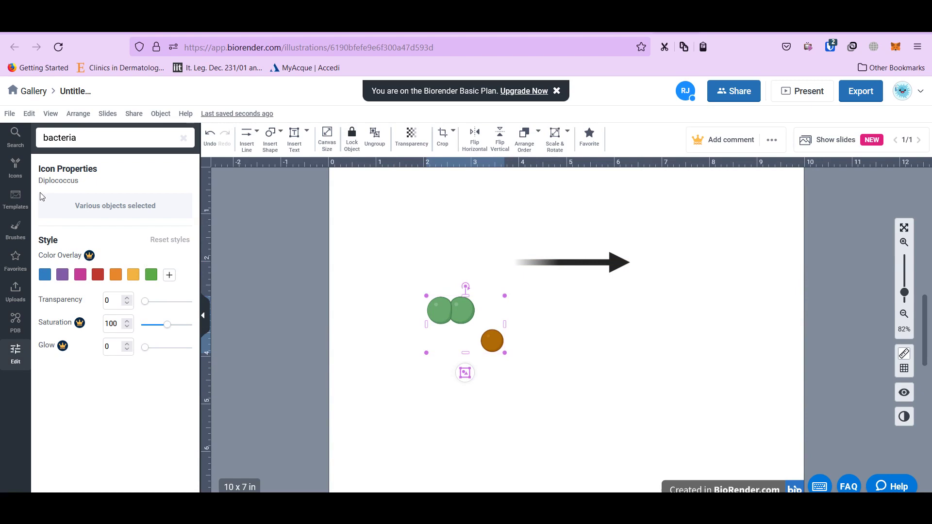
Open the Brushes library, dismiss its introduction, and deselect the bacteria group
{"action": "left_click", "coordinate": [16, 233]}
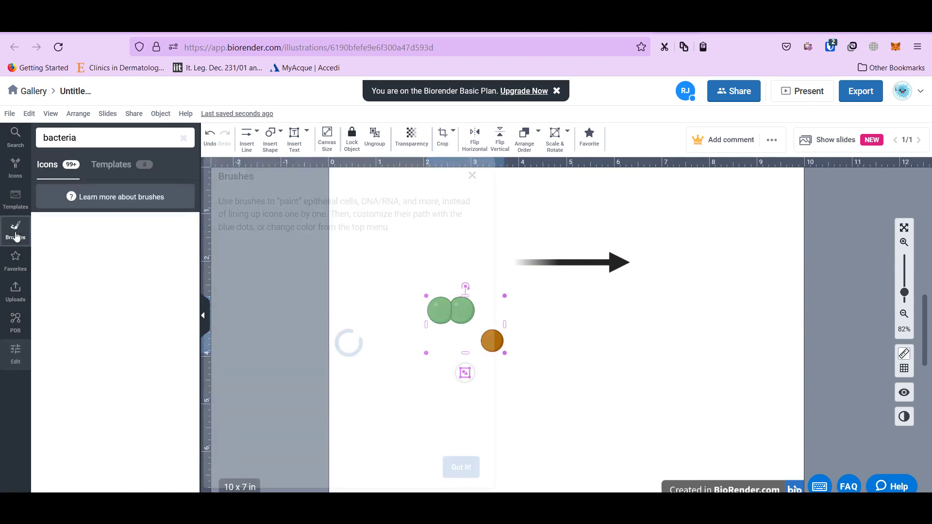
{"action": "left_click", "coordinate": [471, 176]}
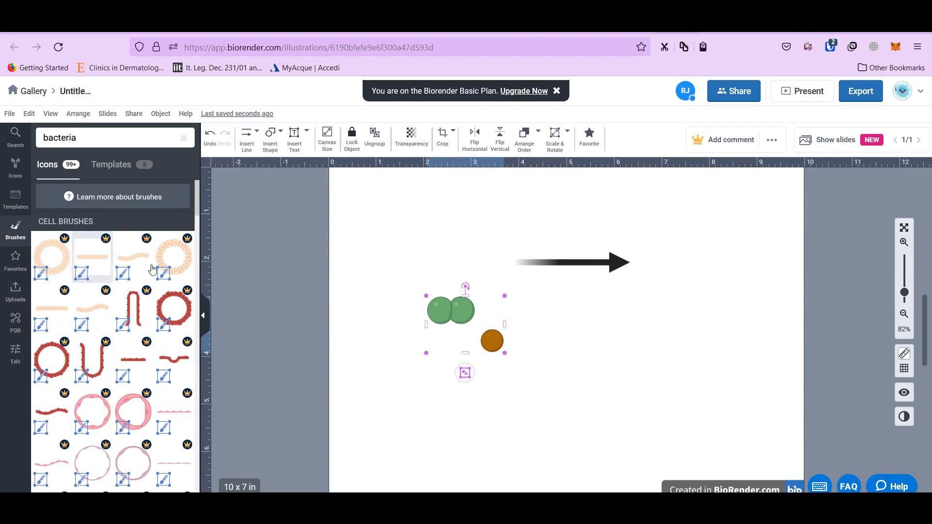
{"action": "left_click", "coordinate": [461, 258]}
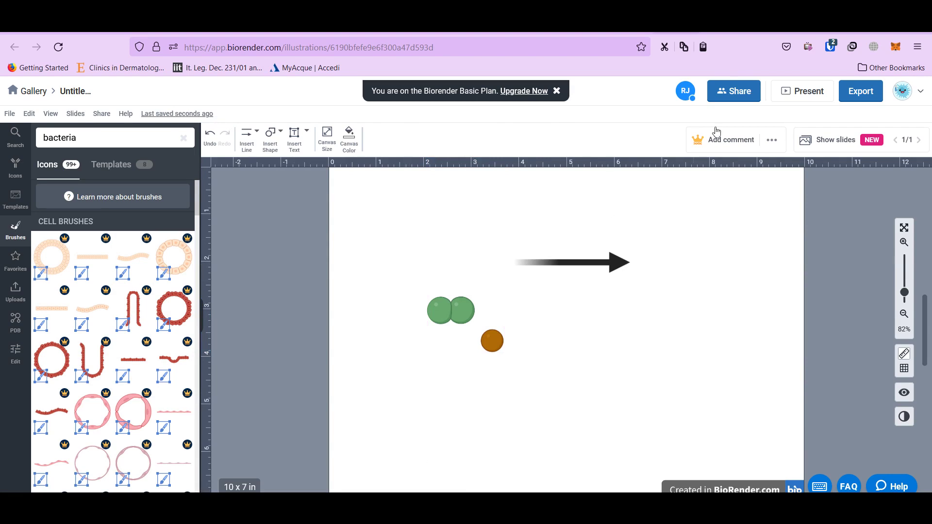
{"action": "left_click", "coordinate": [737, 94]}
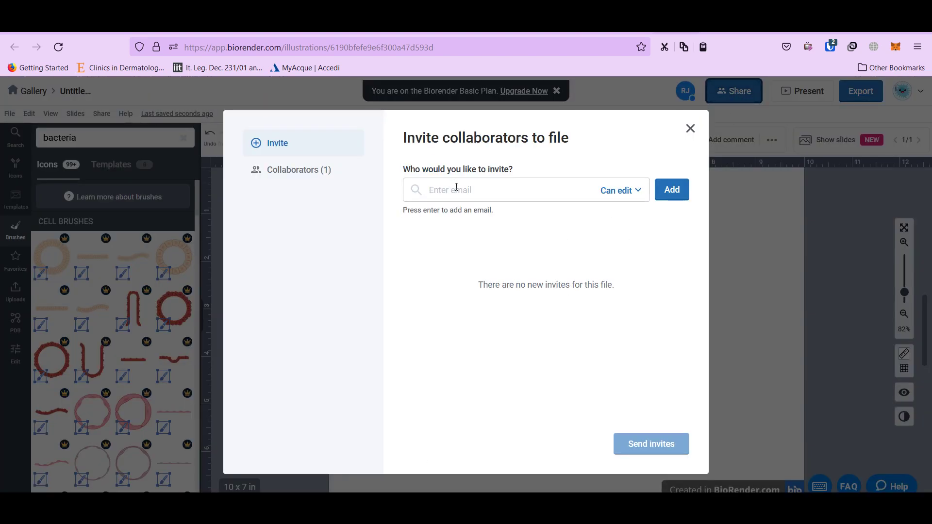
{"action": "left_click", "coordinate": [457, 189]}
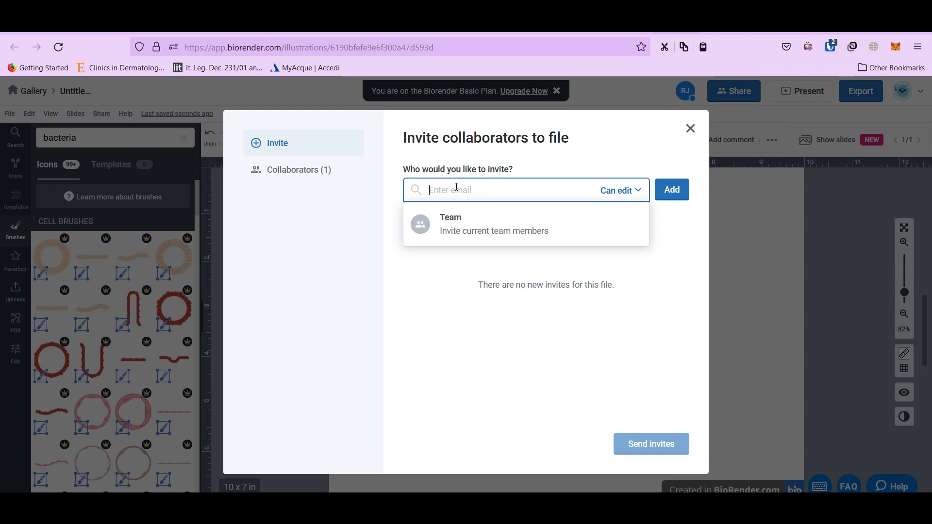
{"action": "left_click", "coordinate": [640, 371]}
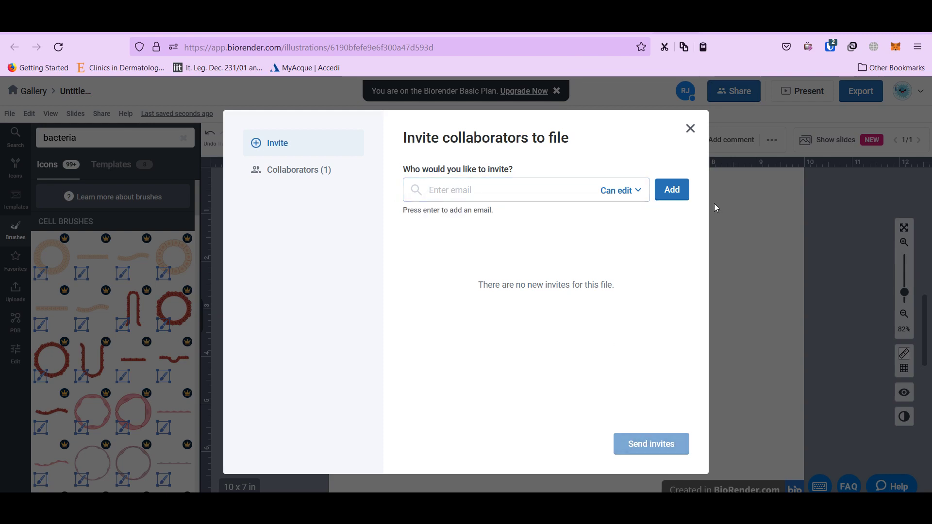
{"action": "left_click", "coordinate": [689, 128]}
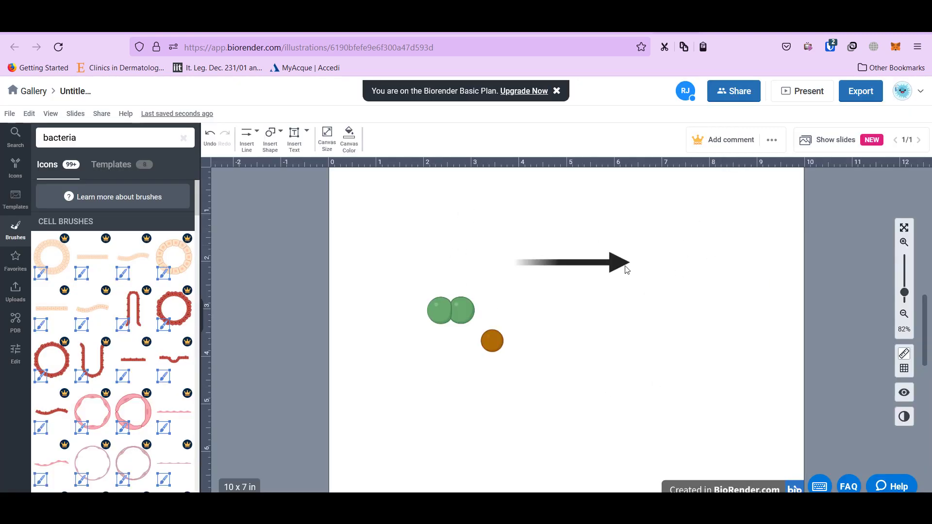
Lower the arrow slightly and move the bacteria group up and left
{"action": "left_click_drag", "start_coordinate": [572, 262], "coordinate": [580, 288]}
{"action": "left_click_drag", "start_coordinate": [423, 292], "coordinate": [505, 354]}
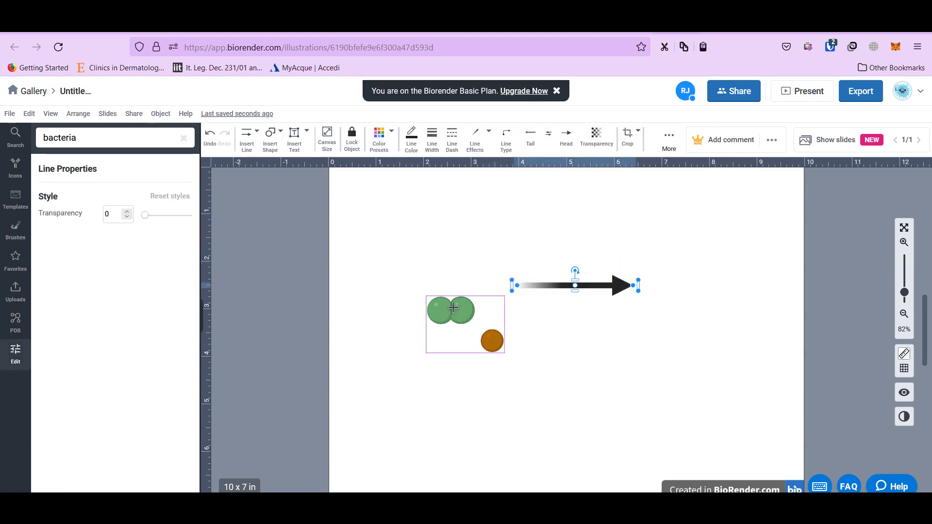
{"action": "left_click_drag", "start_coordinate": [454, 308], "coordinate": [412, 256]}
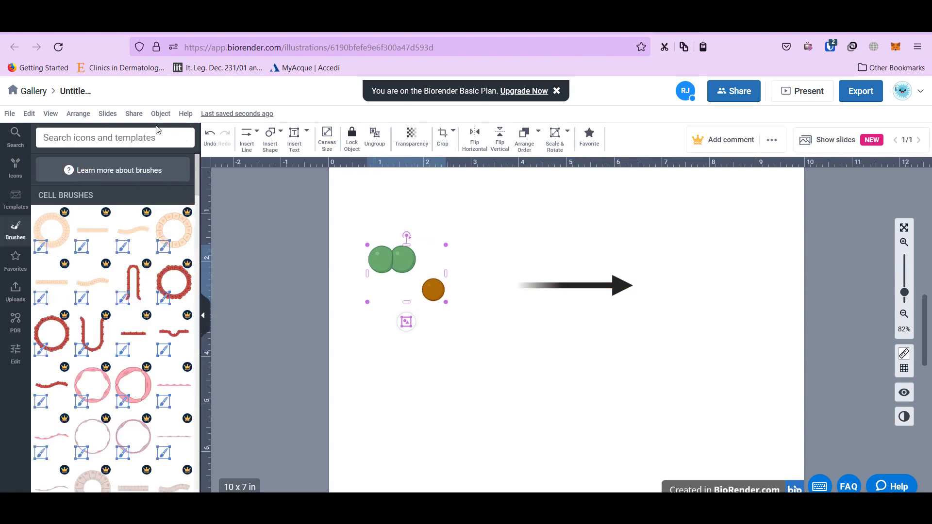
Search icons for 'cell', then check the Hoxx VPN server list and switch to the Google tab
{"action": "left_click", "coordinate": [115, 132]}
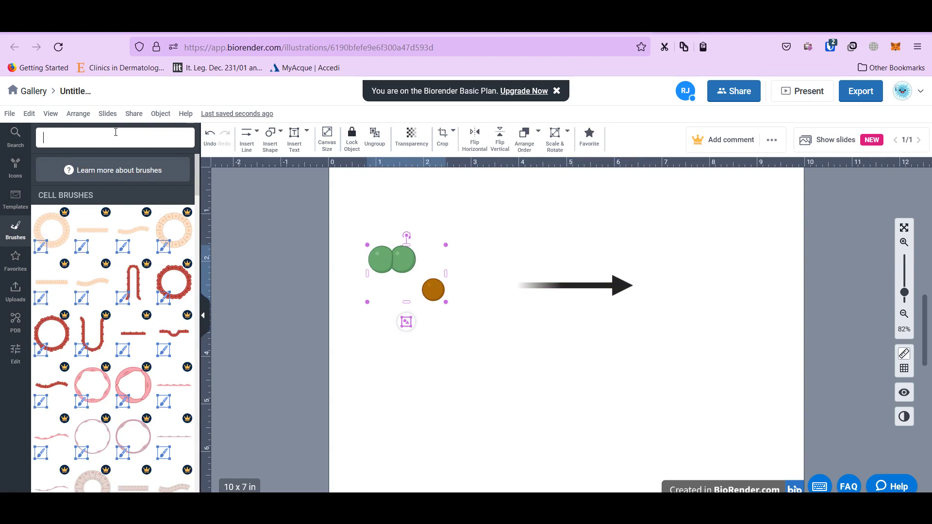
{"action": "type", "text": "cell"}
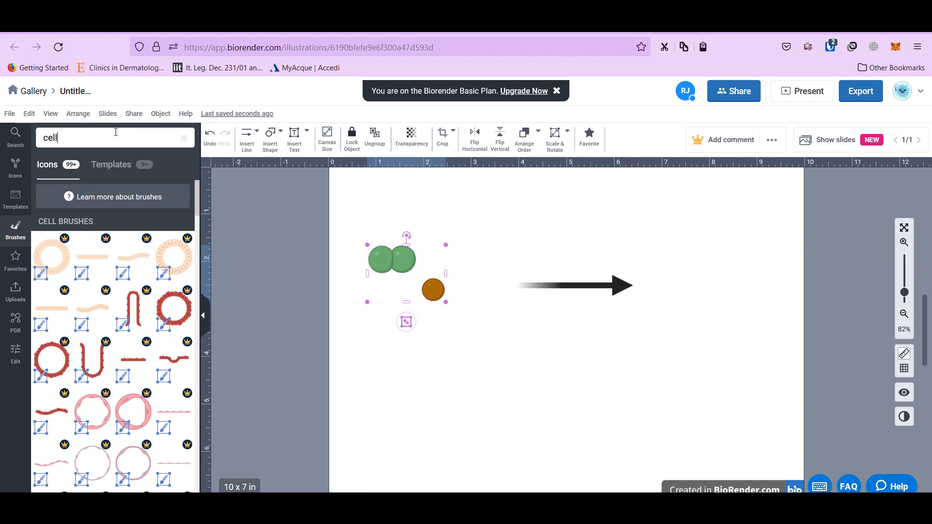
{"action": "left_click", "coordinate": [114, 165]}
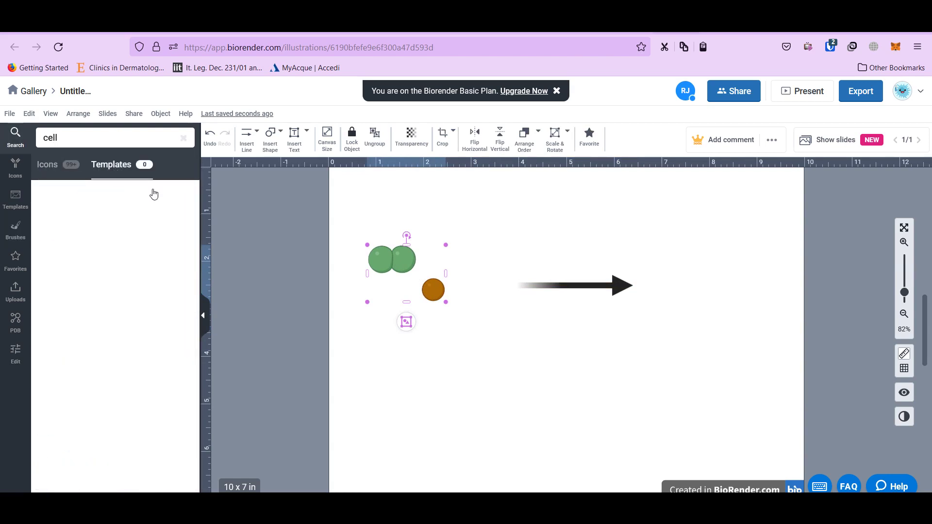
{"action": "left_click", "coordinate": [47, 165]}
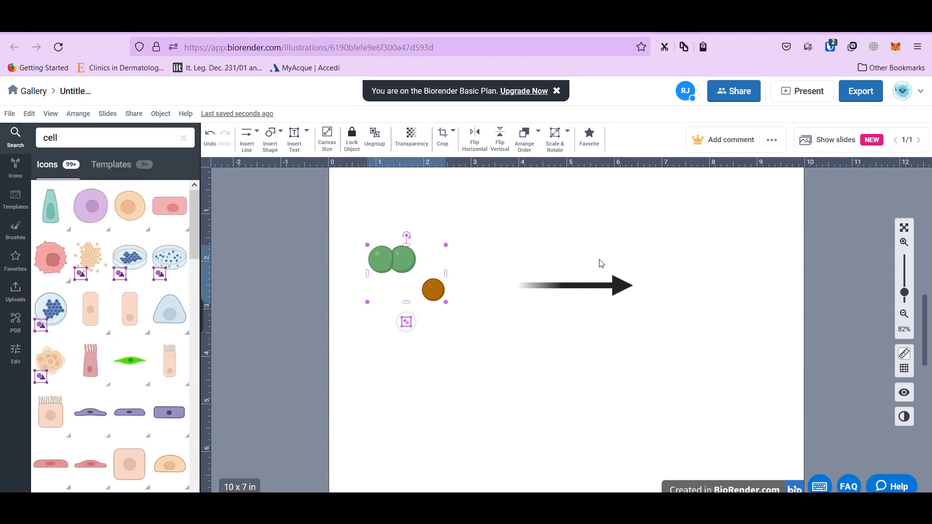
{"action": "left_click", "coordinate": [854, 46]}
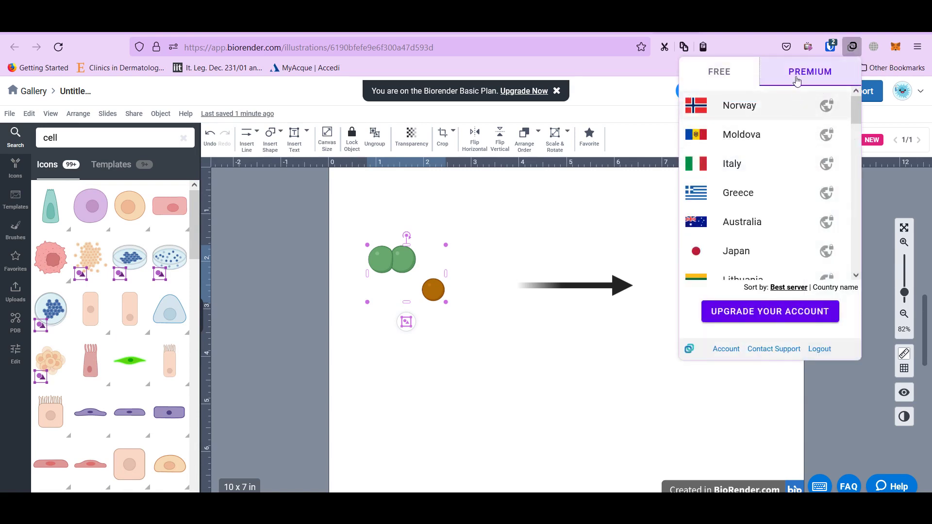
{"action": "left_click", "coordinate": [767, 19]}
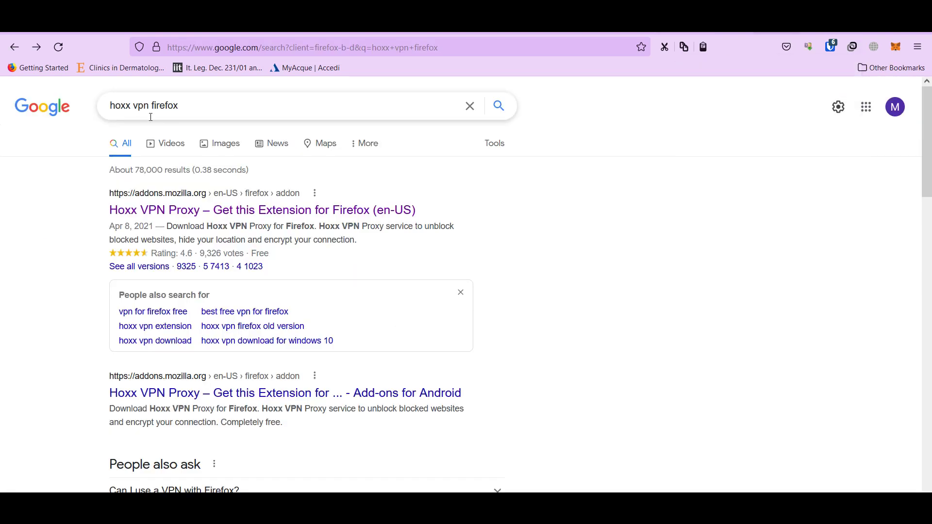
Open the 'Hoxx VPN Proxy – Get this Extension for Firefox' result
{"action": "double_click", "coordinate": [173, 107]}
{"action": "left_click", "coordinate": [219, 104]}
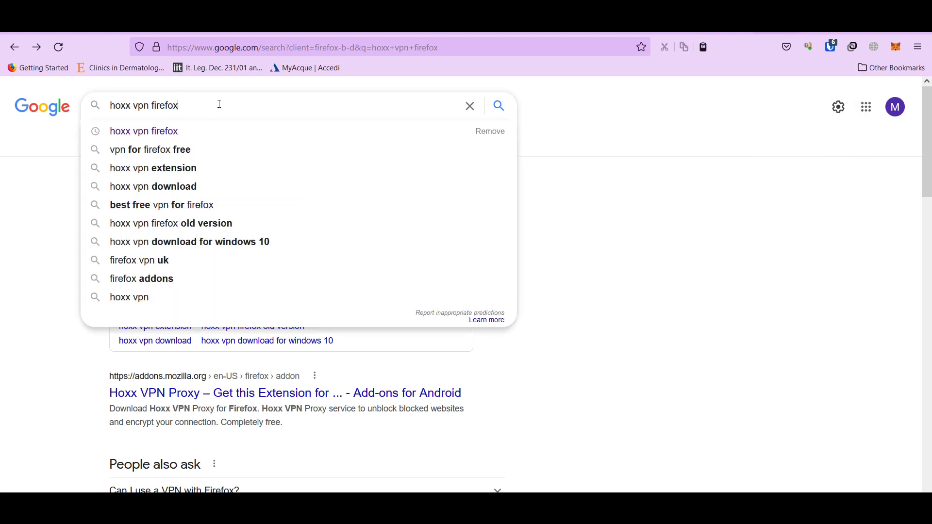
{"action": "left_click", "coordinate": [624, 175]}
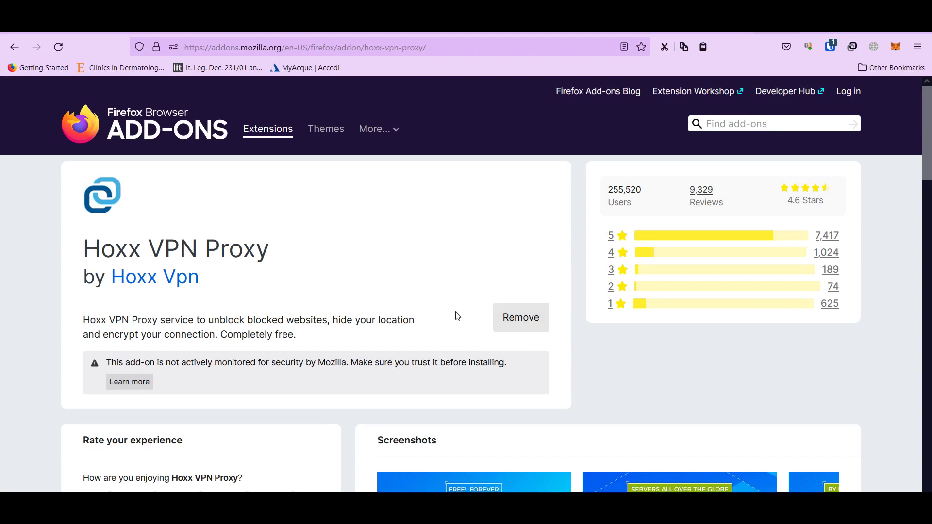
Pick Italy in the Hoxx VPN server list and dismiss the premium upgrade offer
{"action": "left_click", "coordinate": [852, 47]}
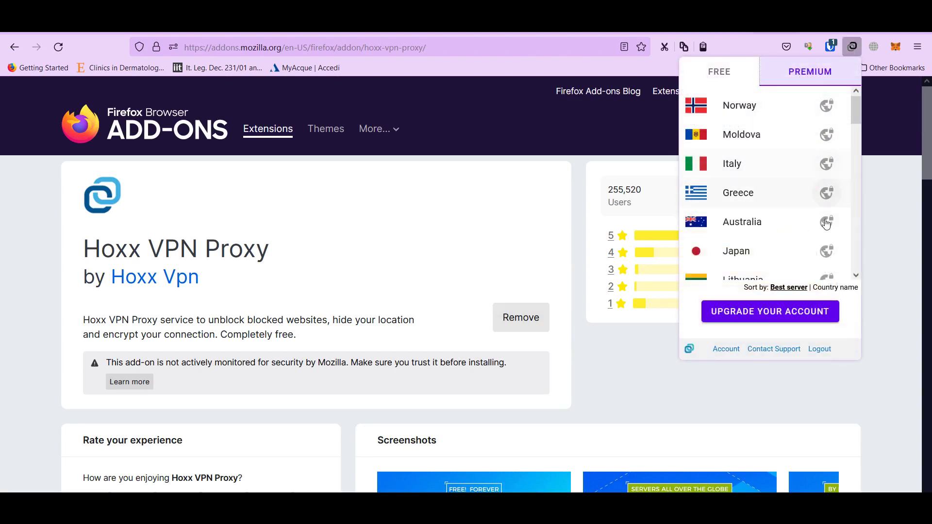
{"action": "scroll", "coordinate": [754, 225], "scroll_direction": "down", "scroll_amount": 3}
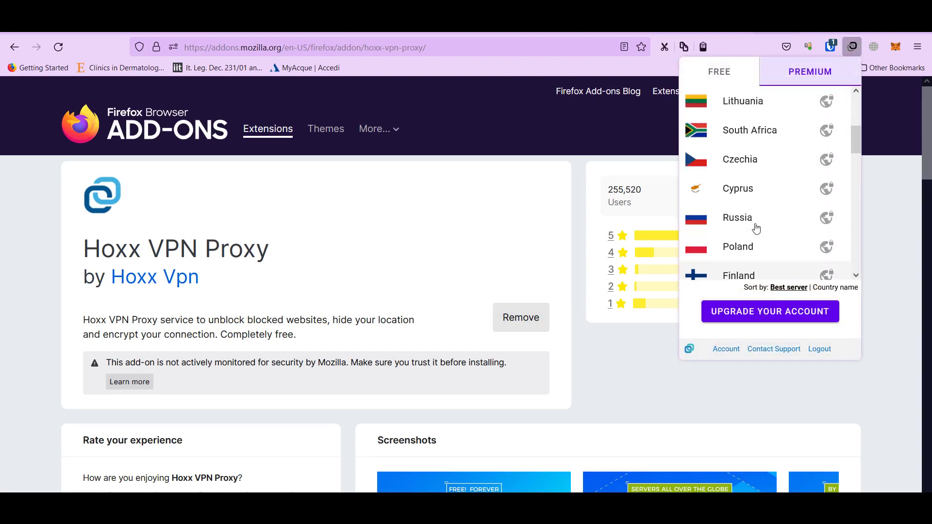
{"action": "scroll", "coordinate": [755, 227], "scroll_direction": "up", "scroll_amount": 3}
{"action": "scroll", "coordinate": [745, 220], "scroll_direction": "down", "scroll_amount": 5}
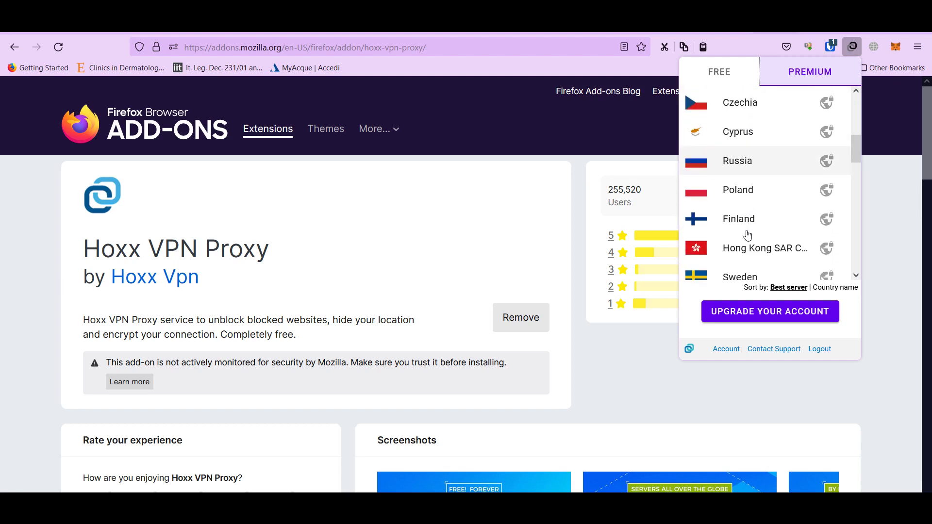
{"action": "scroll", "coordinate": [748, 236], "scroll_direction": "up", "scroll_amount": 3}
{"action": "scroll", "coordinate": [748, 236], "scroll_direction": "up", "scroll_amount": 3}
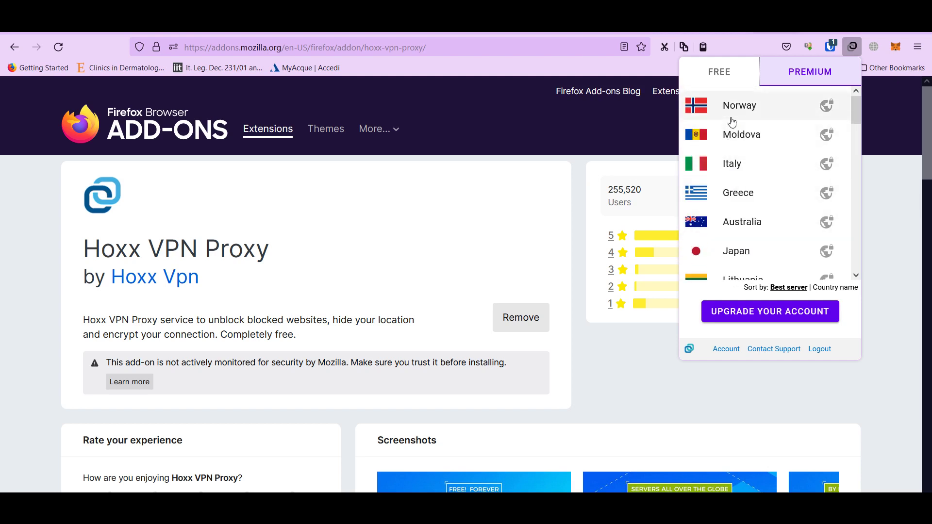
{"action": "left_click", "coordinate": [735, 165]}
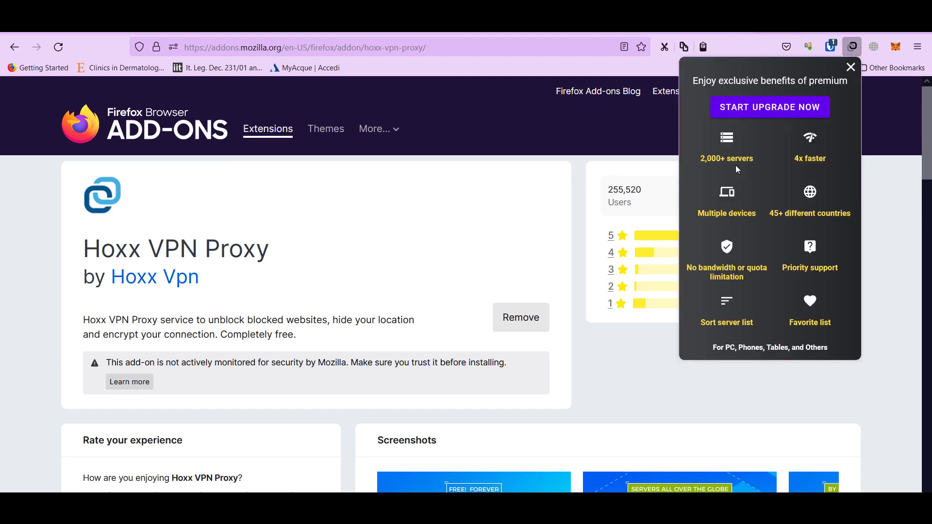
{"action": "left_click", "coordinate": [851, 68]}
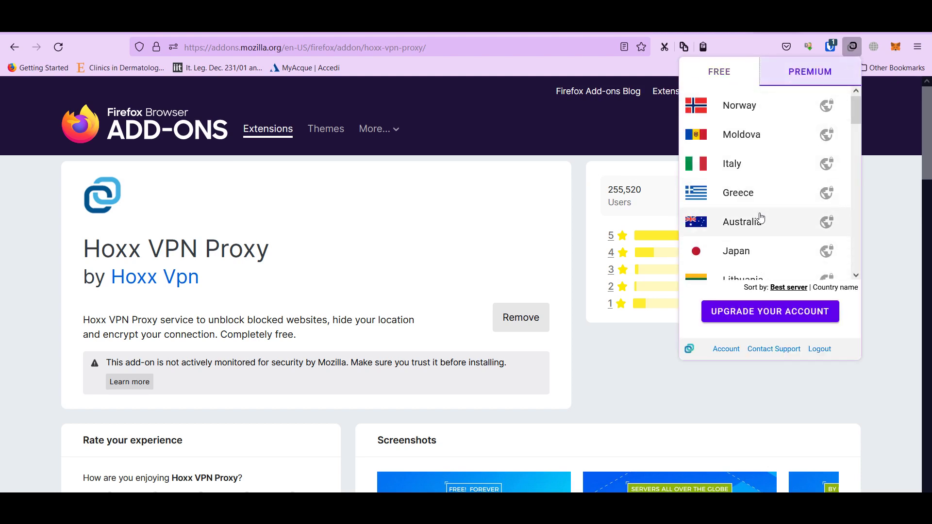
Connect through the free Italy server from the FREE list and close the VPN panel
{"action": "scroll", "coordinate": [771, 163], "scroll_direction": "down", "scroll_amount": 3}
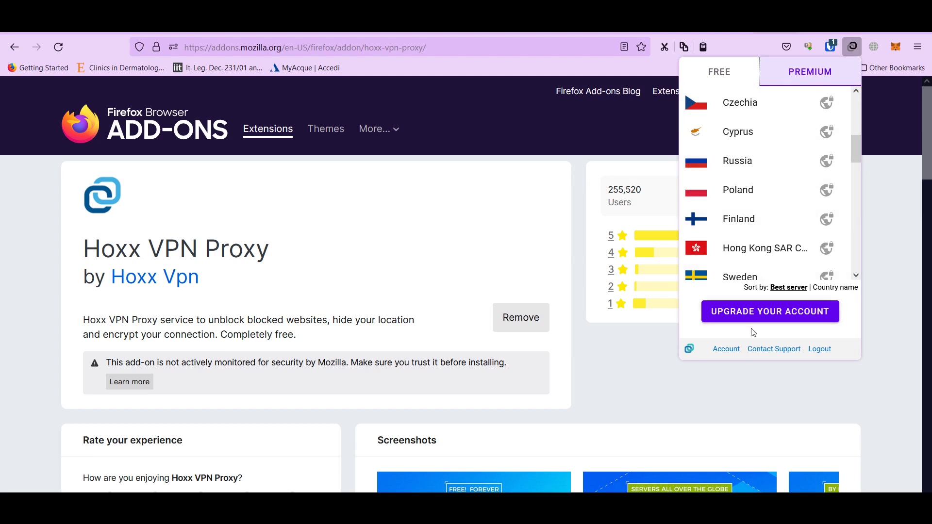
{"action": "scroll", "coordinate": [759, 214], "scroll_direction": "up", "scroll_amount": 3}
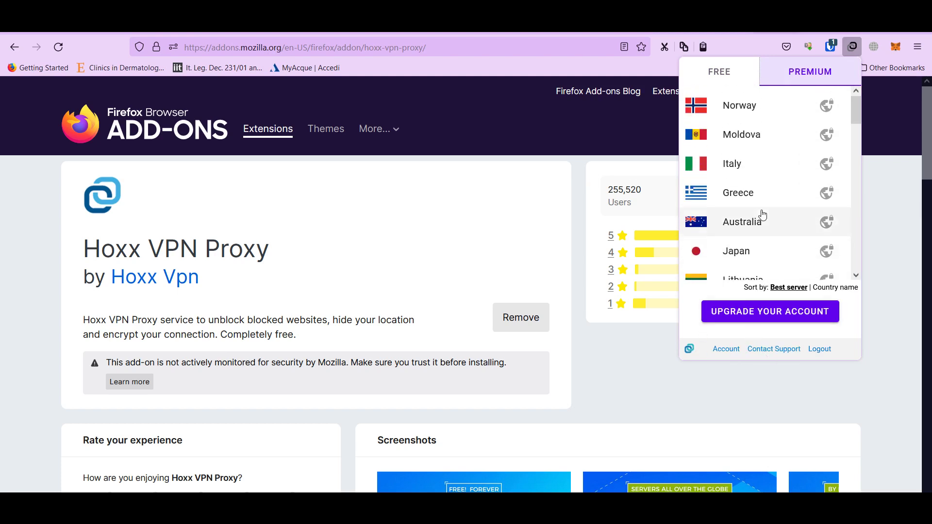
{"action": "scroll", "coordinate": [809, 183], "scroll_direction": "down", "scroll_amount": 10}
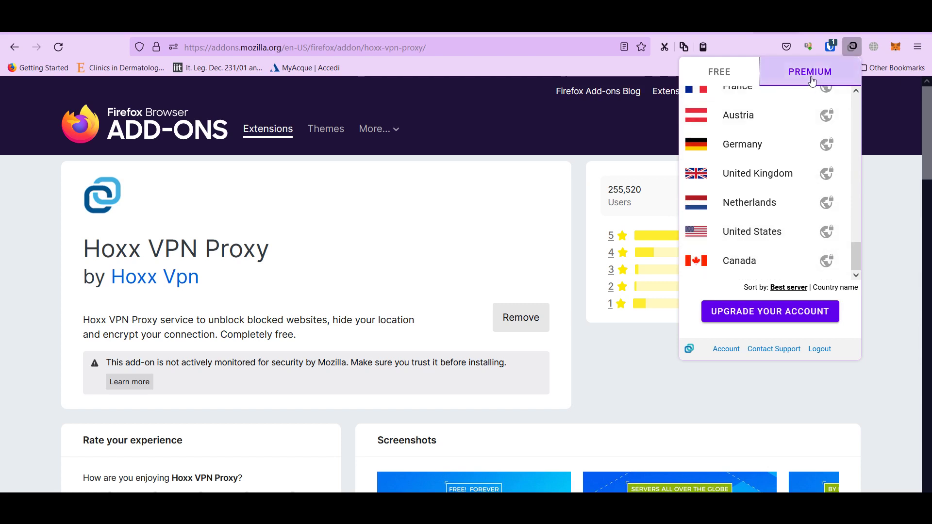
{"action": "left_click", "coordinate": [729, 73]}
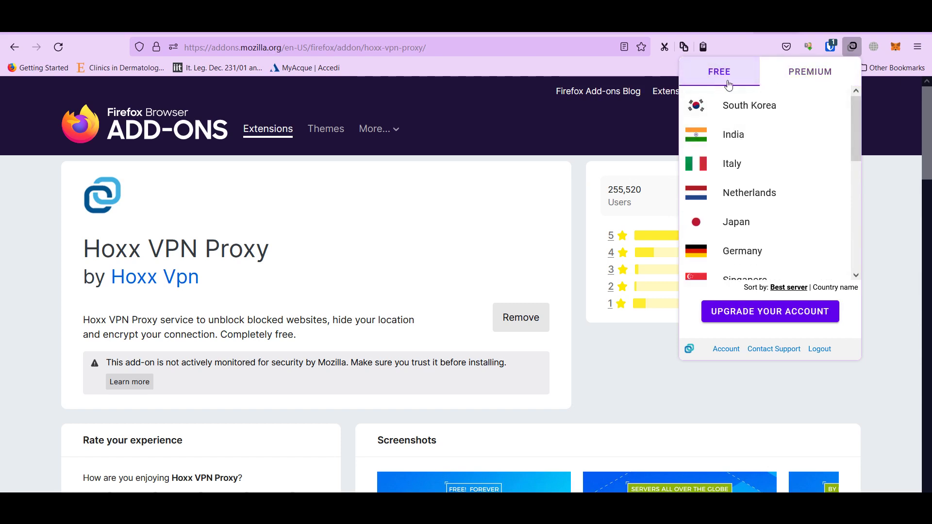
{"action": "left_click", "coordinate": [732, 163]}
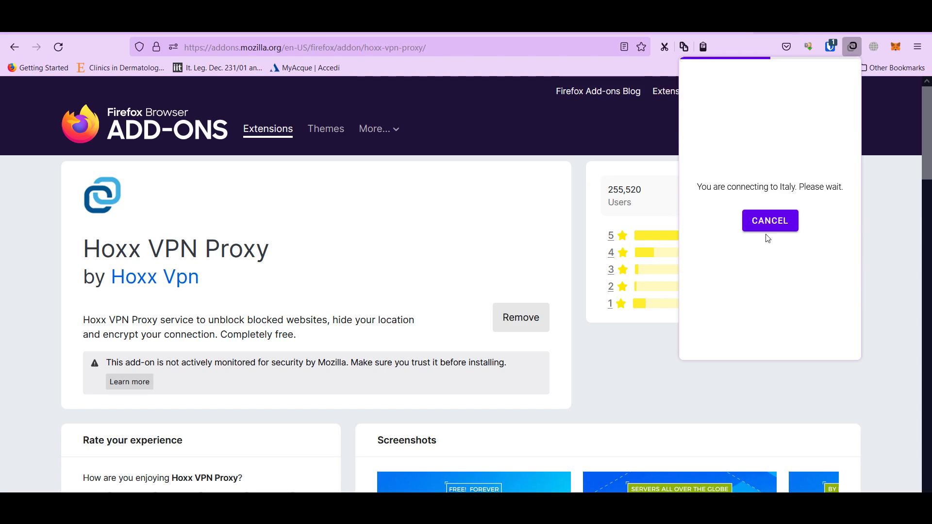
{"action": "left_click", "coordinate": [876, 293]}
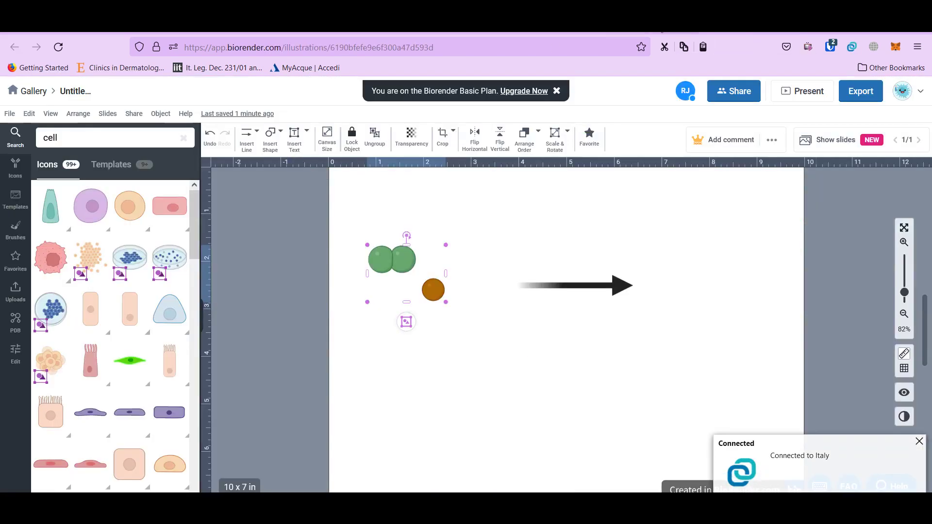
Return to the bacteria-and-arrow illustration, dismiss the Italy notification, and disconnect Hoxx VPN
{"action": "left_click", "coordinate": [61, 137]}
{"action": "double_click", "coordinate": [54, 137]}
{"action": "left_click", "coordinate": [919, 442]}
{"action": "left_click", "coordinate": [856, 47]}
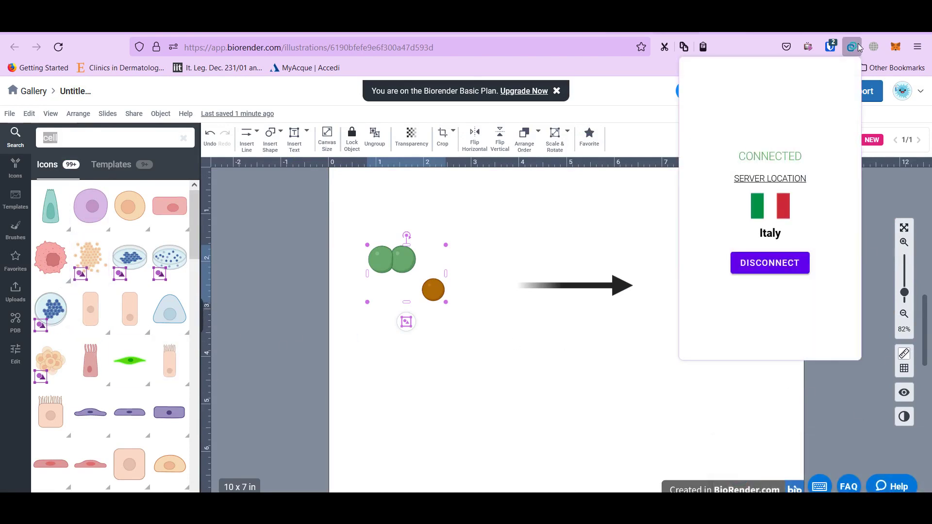
{"action": "left_click", "coordinate": [763, 268]}
{"action": "left_click", "coordinate": [616, 198]}
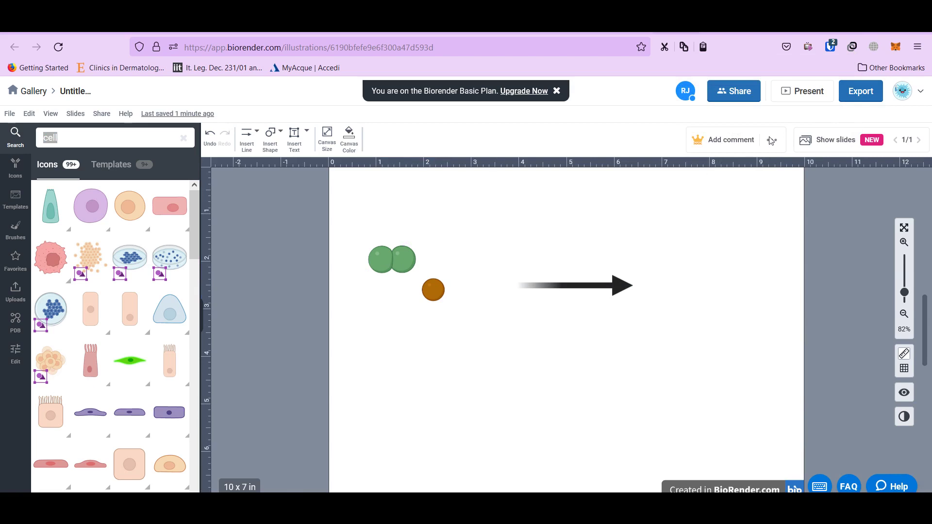
{"action": "left_click", "coordinate": [861, 92]}
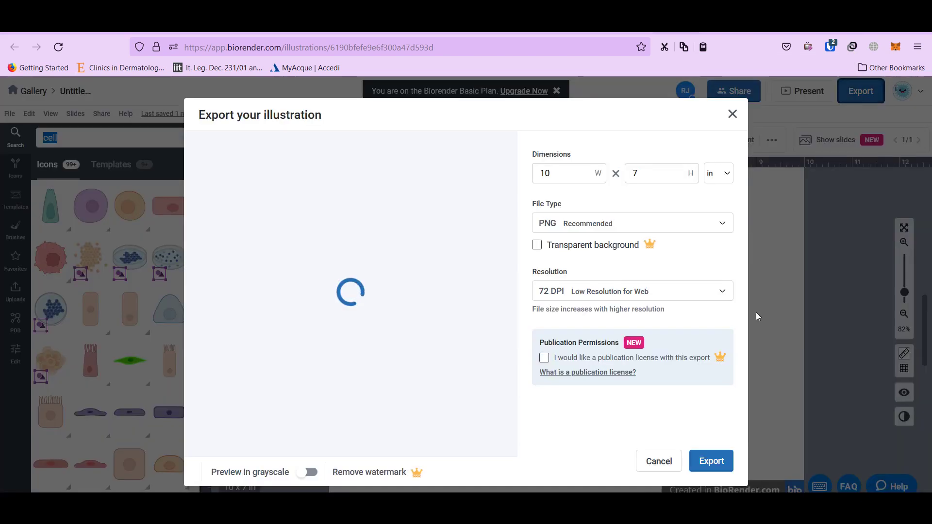
{"action": "left_click", "coordinate": [563, 298]}
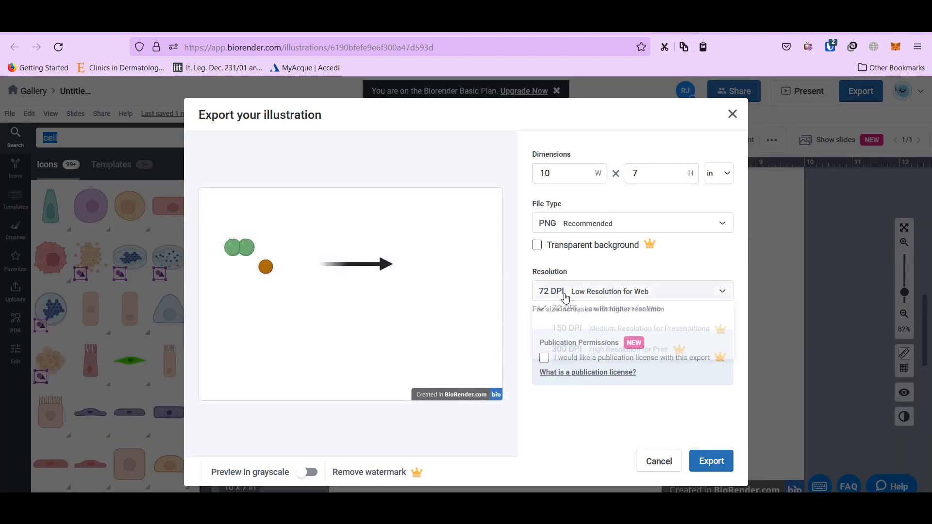
{"action": "left_click", "coordinate": [586, 434]}
{"action": "double_click", "coordinate": [548, 175]}
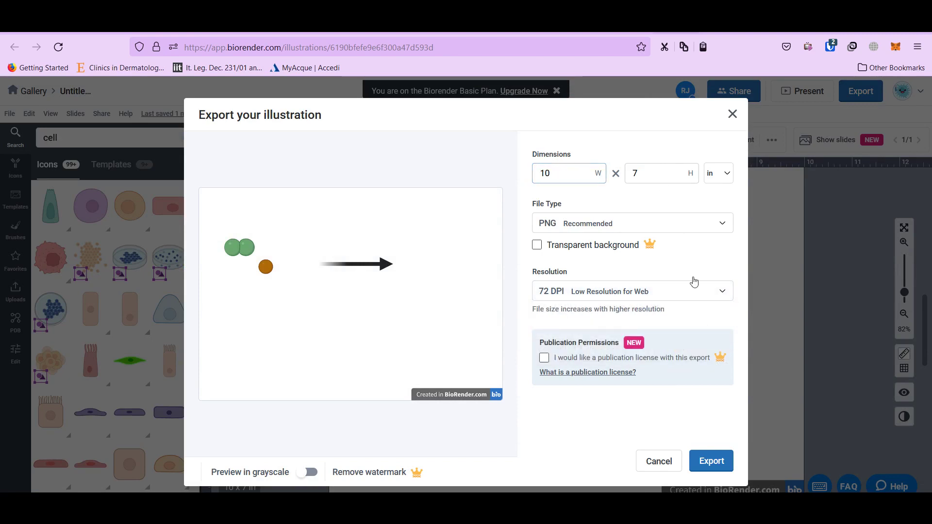
{"action": "left_click", "coordinate": [659, 465]}
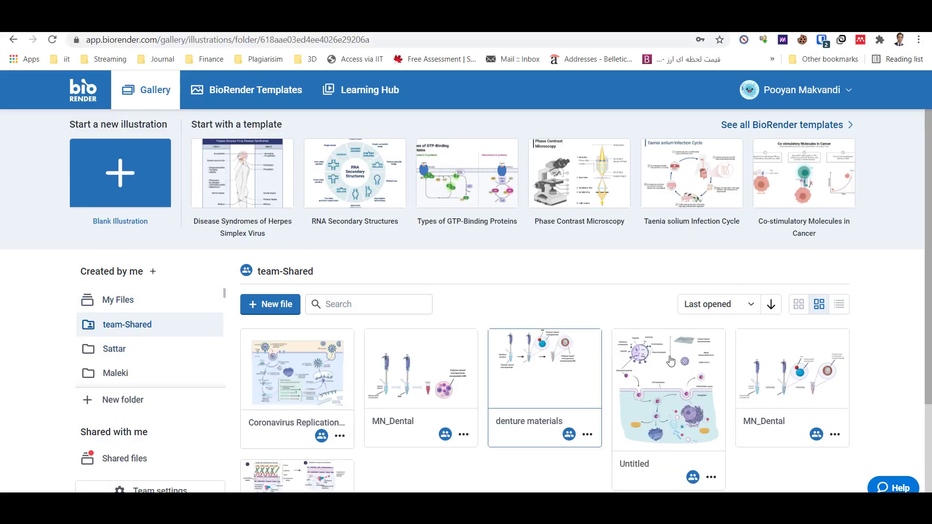
Open the Coronavirus Replication Cycle figure from the team-Shared folder
{"action": "left_click", "coordinate": [287, 387]}
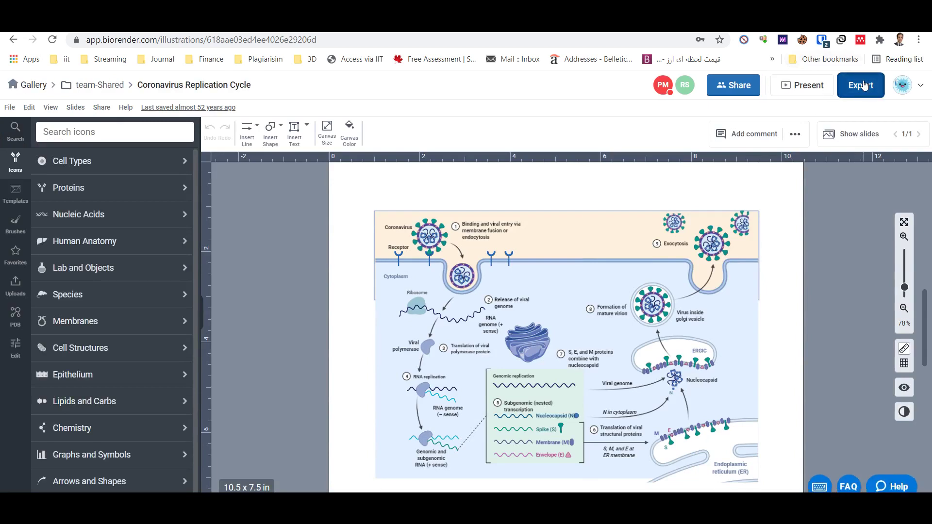
Export the figure as a 300 DPI PNG with the width set to 15 in
{"action": "left_click", "coordinate": [863, 85]}
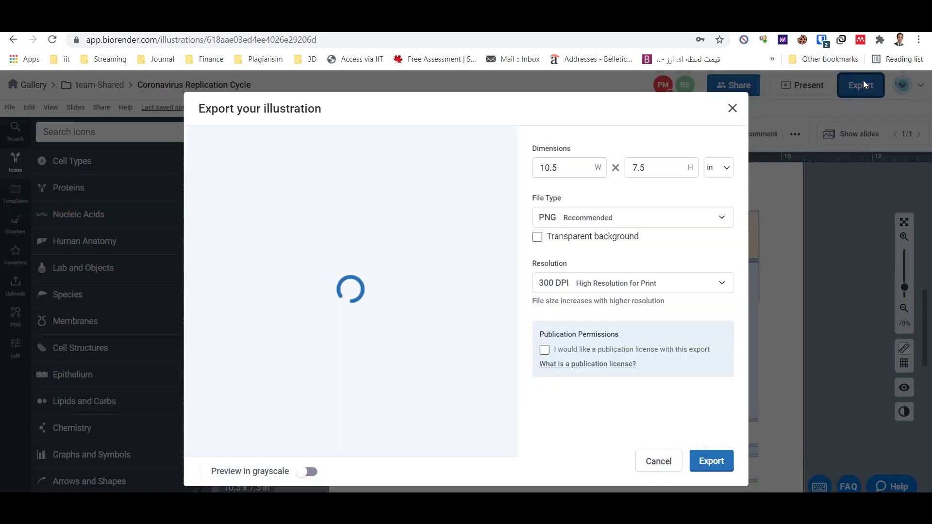
{"action": "left_click", "coordinate": [603, 283]}
{"action": "left_click", "coordinate": [575, 171]}
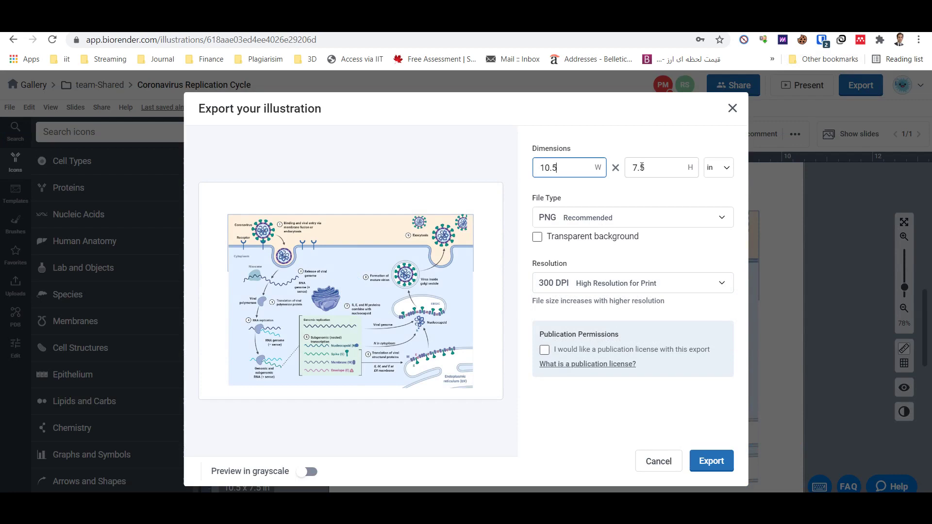
{"action": "double_click", "coordinate": [550, 166]}
{"action": "type", "text": "15"}
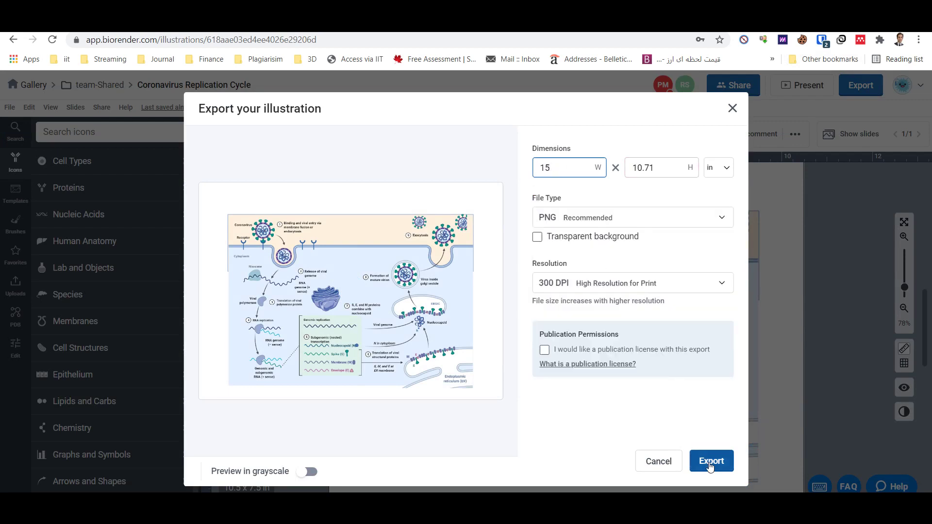
{"action": "left_click", "coordinate": [710, 464]}
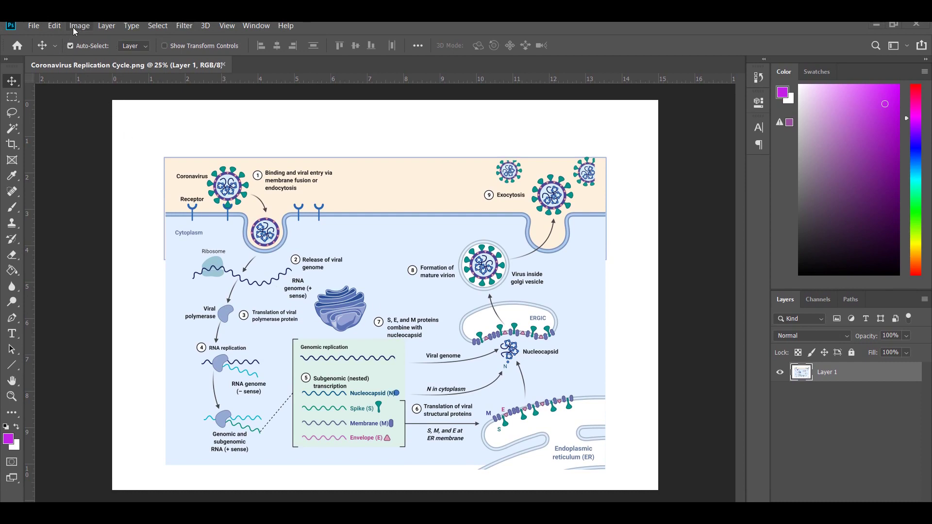
Resize the image in Photoshop's Image Size to 19 cm wide at 600 DPI
{"action": "left_click", "coordinate": [78, 26]}
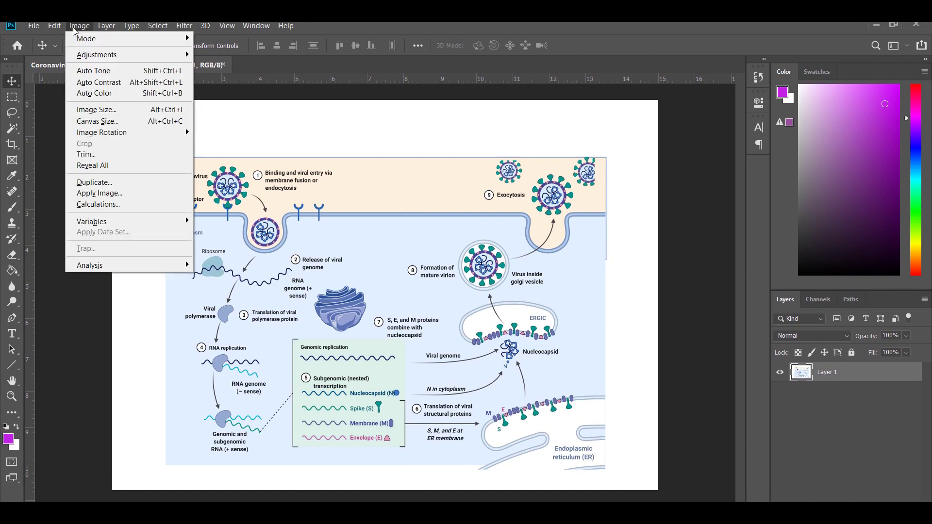
{"action": "left_click", "coordinate": [88, 109]}
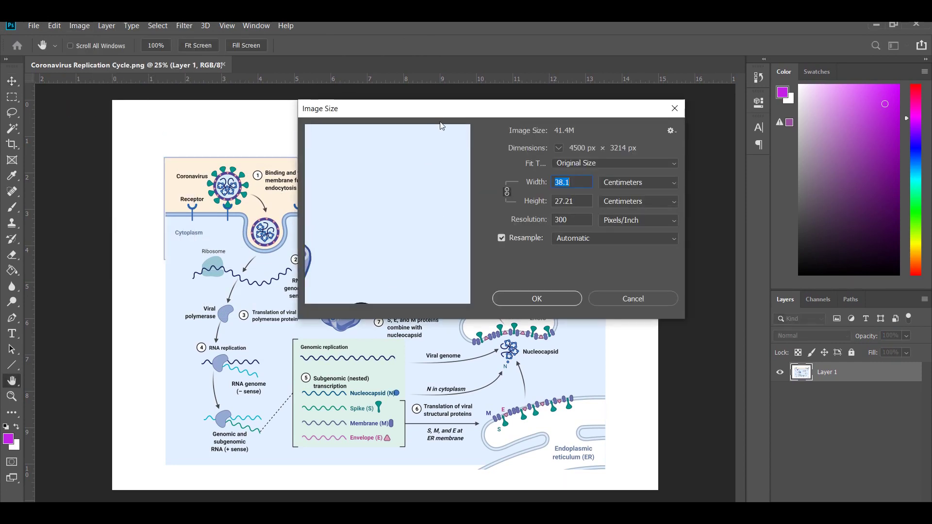
{"action": "left_click_drag", "start_coordinate": [440, 116], "coordinate": [367, 108]}
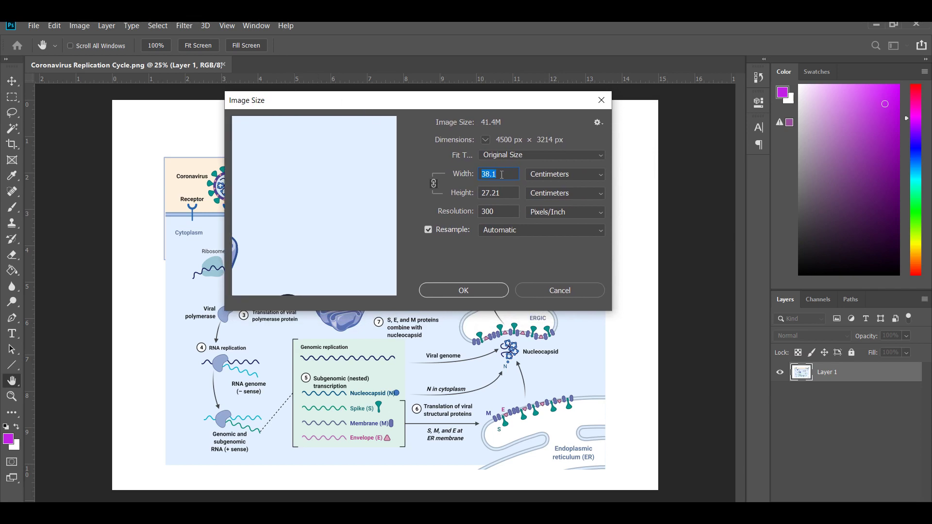
{"action": "type", "text": "19"}
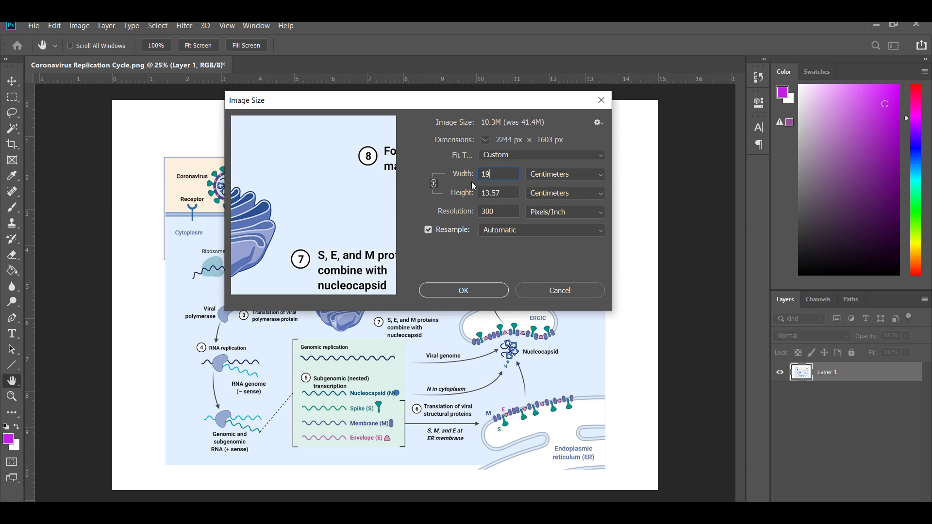
{"action": "type", "text": "6"}
{"action": "left_click", "coordinate": [470, 292]}
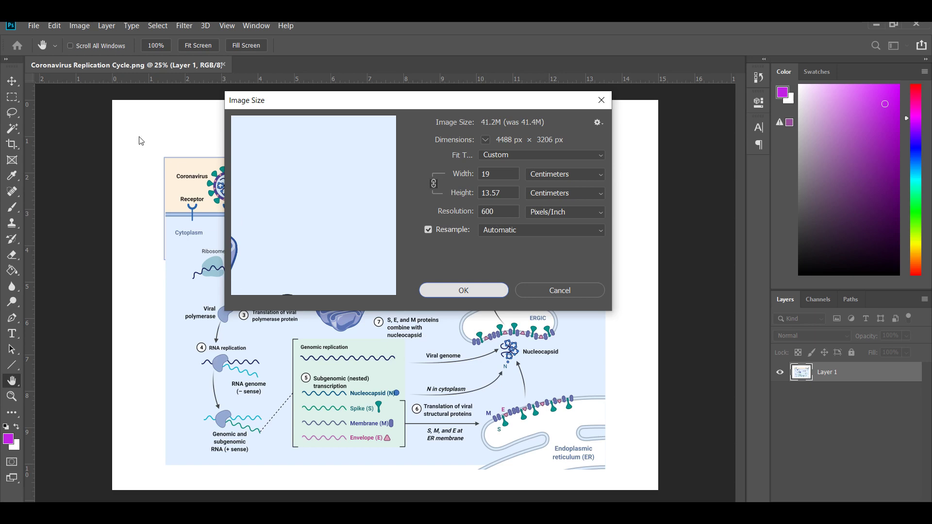
{"action": "key", "text": "v"}
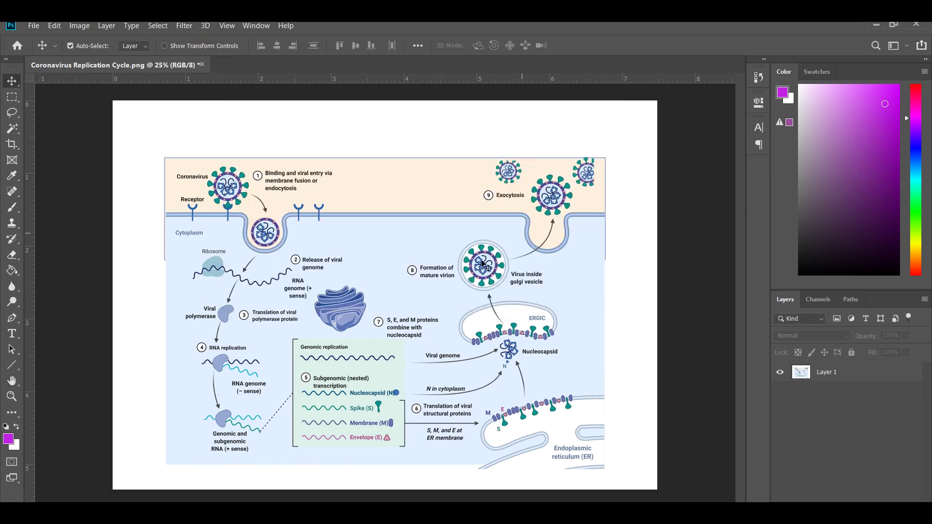
Save the resized image and return to the BioRender editor in Chrome
{"action": "left_click", "coordinate": [33, 25]}
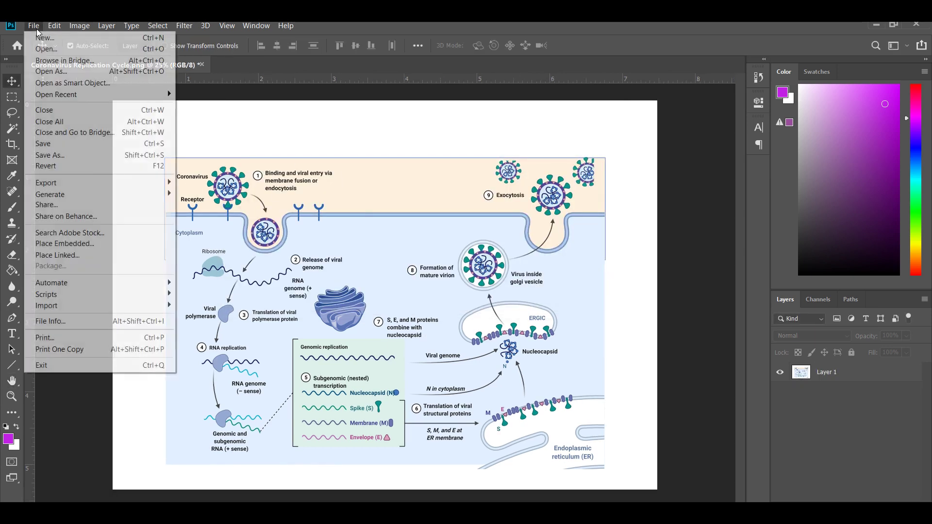
{"action": "left_click", "coordinate": [59, 148]}
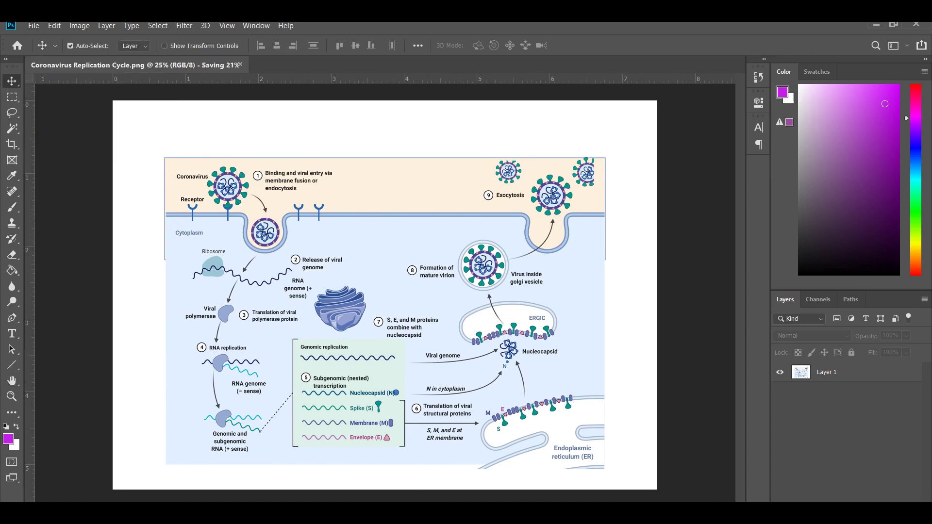
{"action": "key", "text": "alt+Tab"}
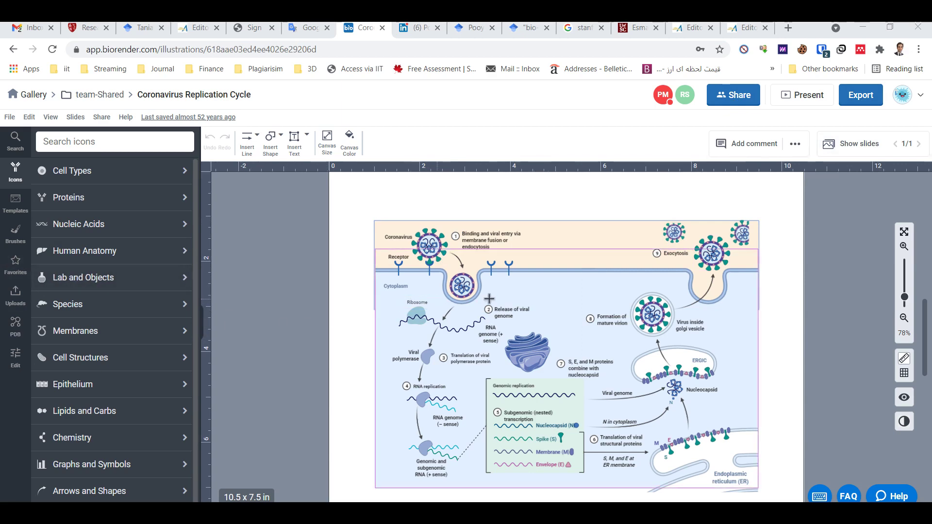
Draw a rectangle as a square at the figure's upper left
{"action": "double_click", "coordinate": [539, 300]}
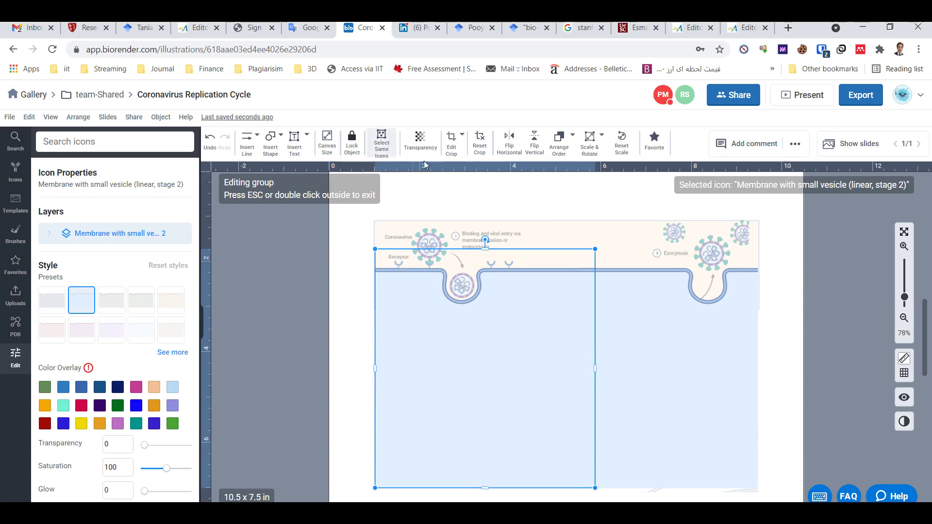
{"action": "double_click", "coordinate": [326, 303]}
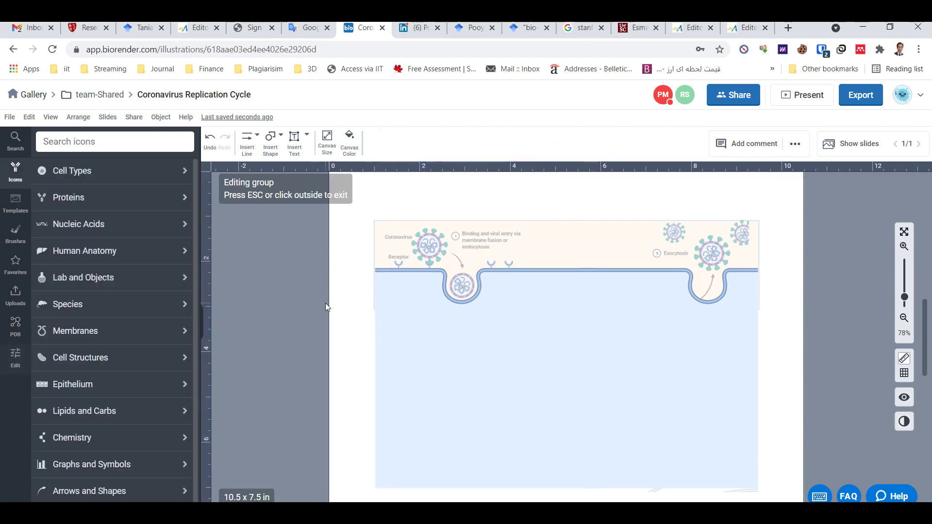
{"action": "left_click", "coordinate": [271, 142]}
{"action": "left_click", "coordinate": [352, 175]}
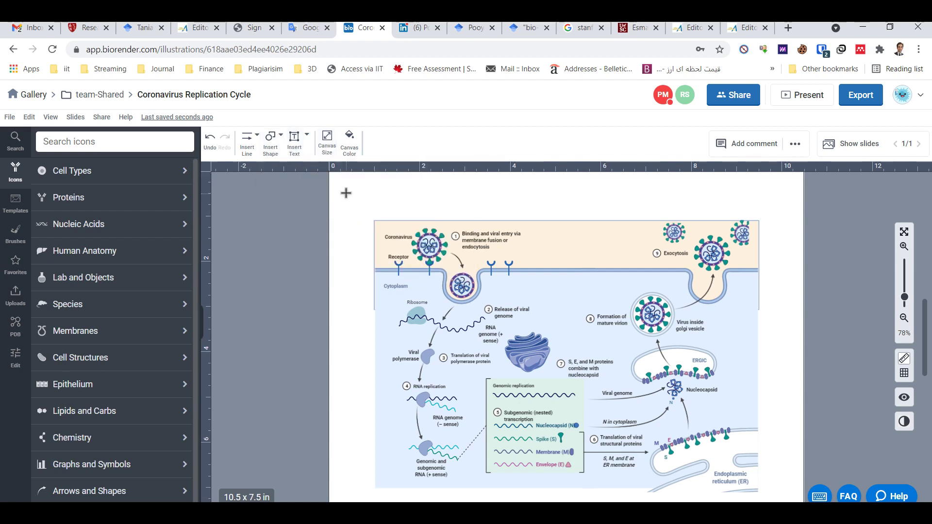
{"action": "mouse_move", "coordinate": [346, 184]}
{"action": "left_mouse_down"}
{"action": "mouse_move", "coordinate": [362, 266]}
{"action": "mouse_move", "coordinate": [413, 308]}
{"action": "mouse_move", "coordinate": [503, 358]}
{"action": "mouse_move", "coordinate": [551, 370]}
{"action": "left_mouse_up"}
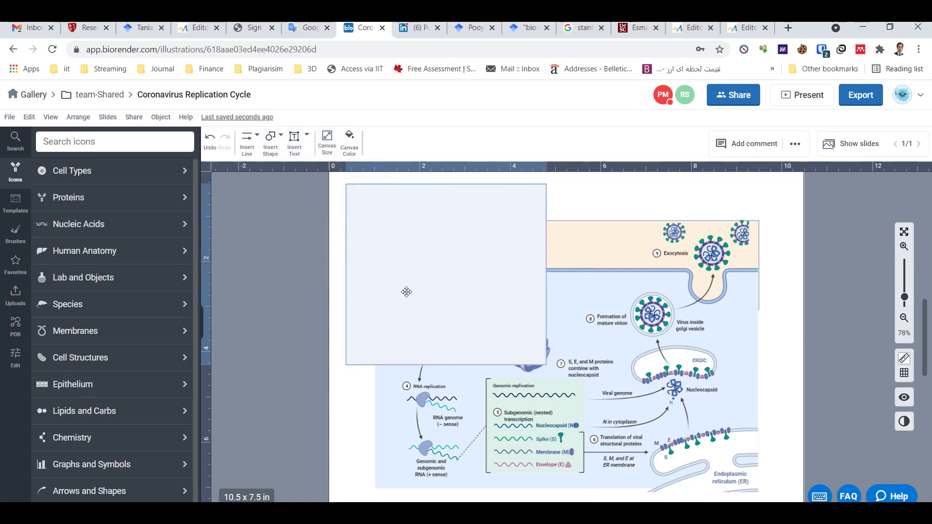
Fill the square with the blue-to-red gradient preset
{"action": "left_click", "coordinate": [380, 142]}
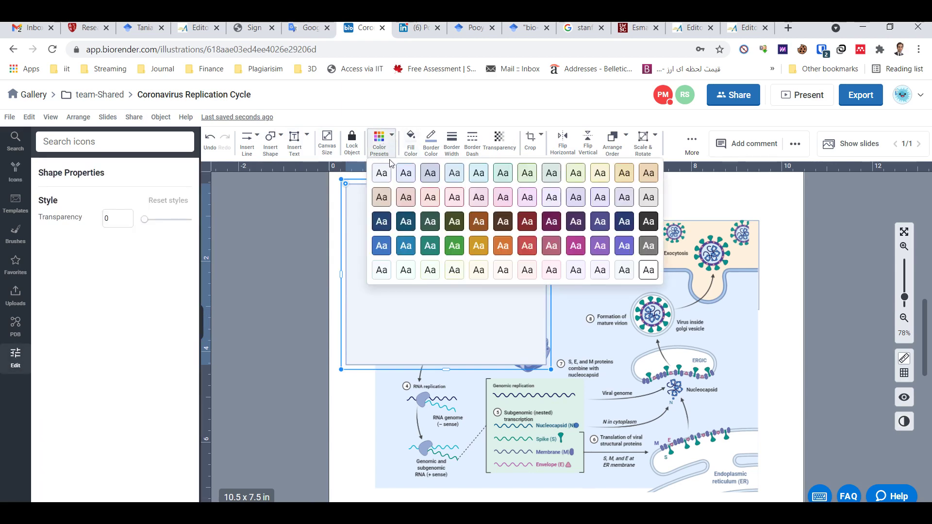
{"action": "left_click", "coordinate": [409, 146]}
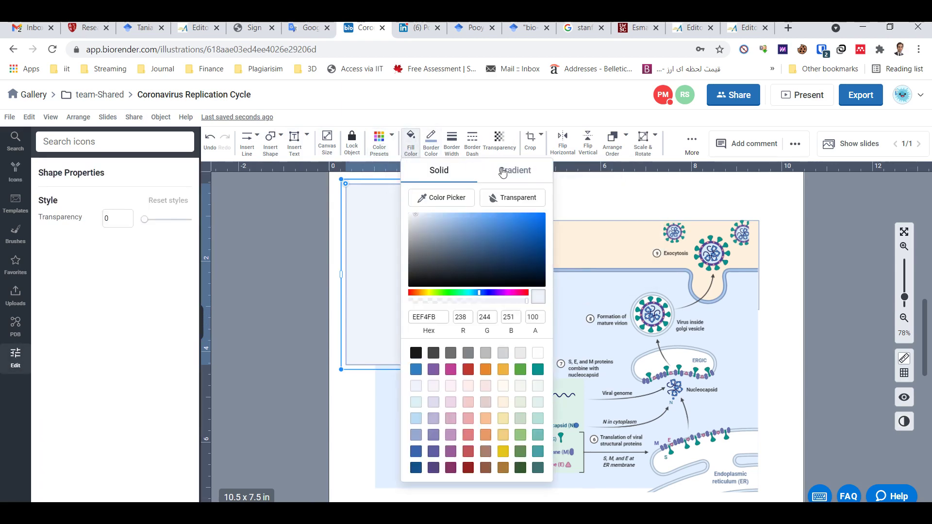
{"action": "left_click", "coordinate": [503, 172]}
{"action": "left_click", "coordinate": [500, 461]}
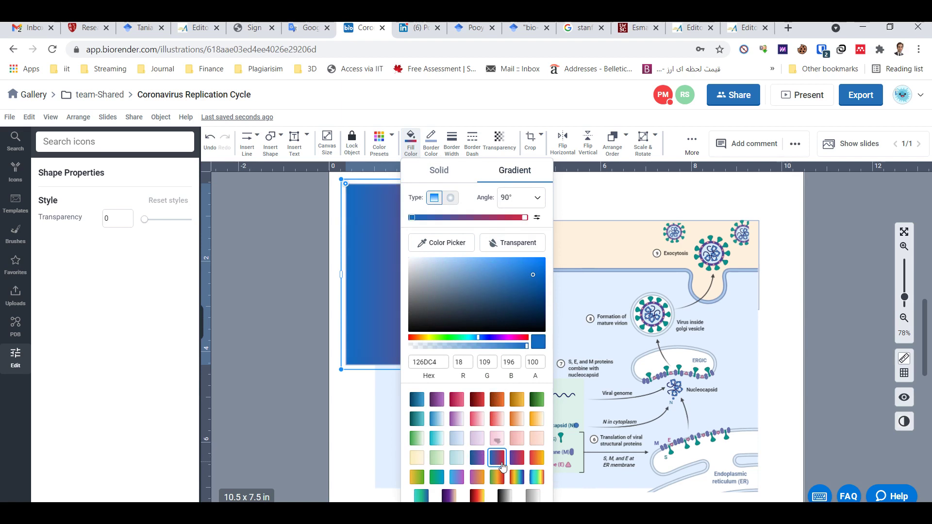
{"action": "left_click", "coordinate": [380, 251]}
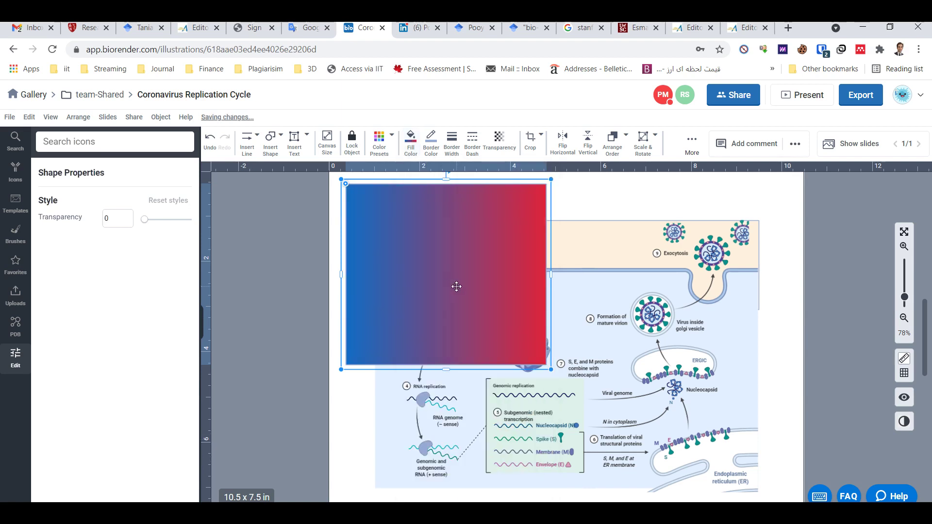
Add a green middle stop to the gradient and set its angle to 225°
{"action": "left_click", "coordinate": [409, 146]}
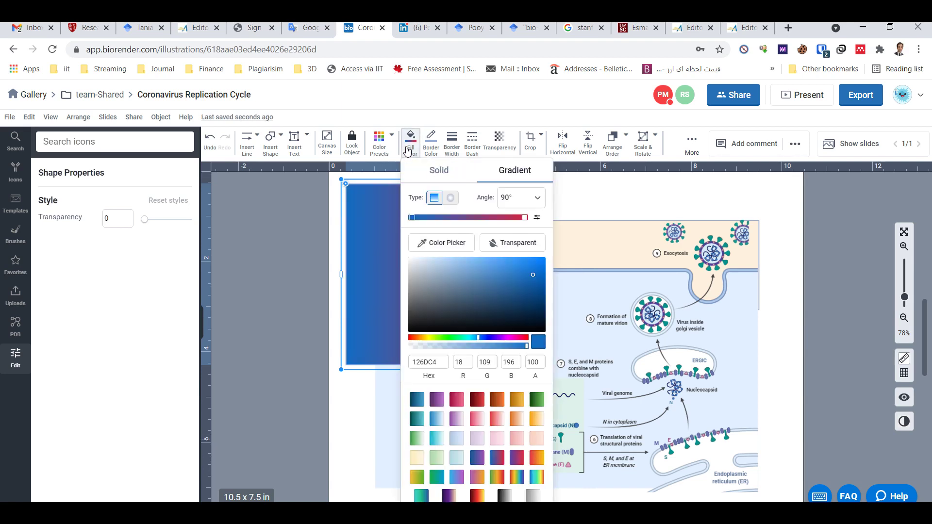
{"action": "left_click", "coordinate": [447, 217]}
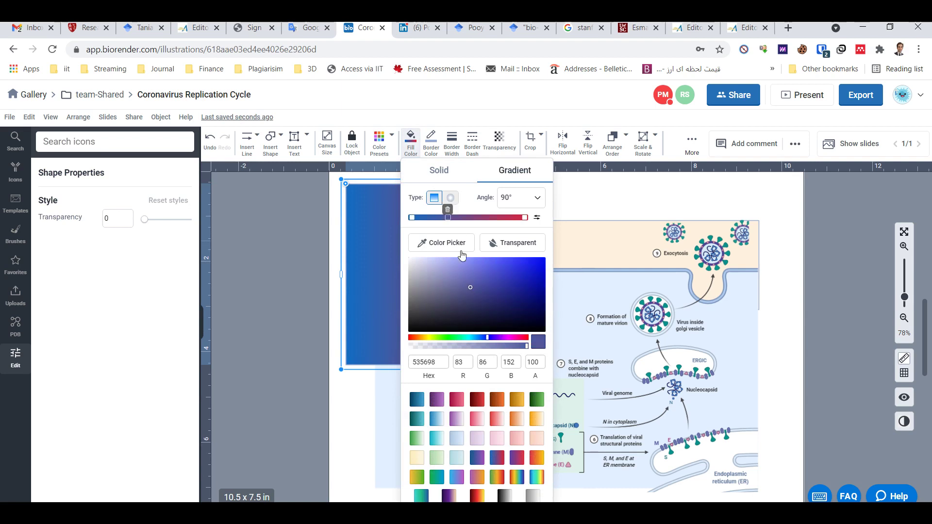
{"action": "left_click", "coordinate": [439, 338]}
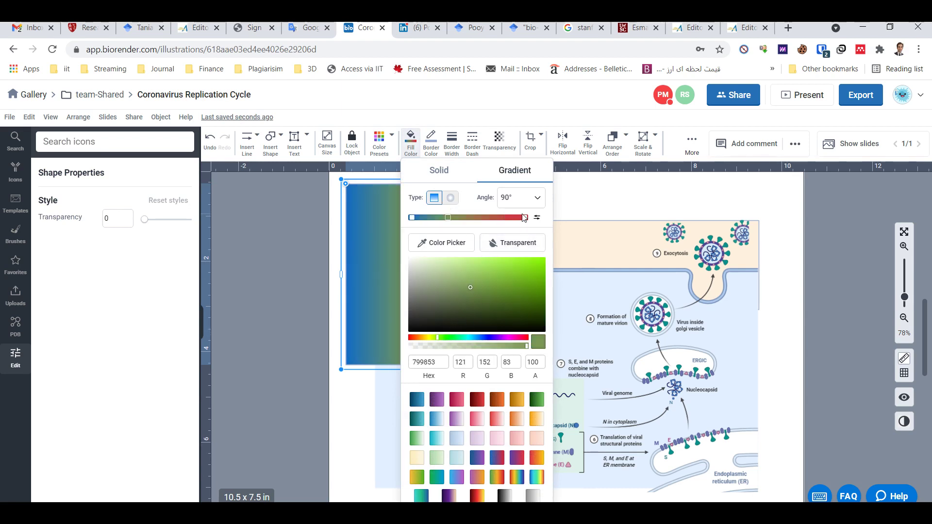
{"action": "left_click", "coordinate": [531, 197]}
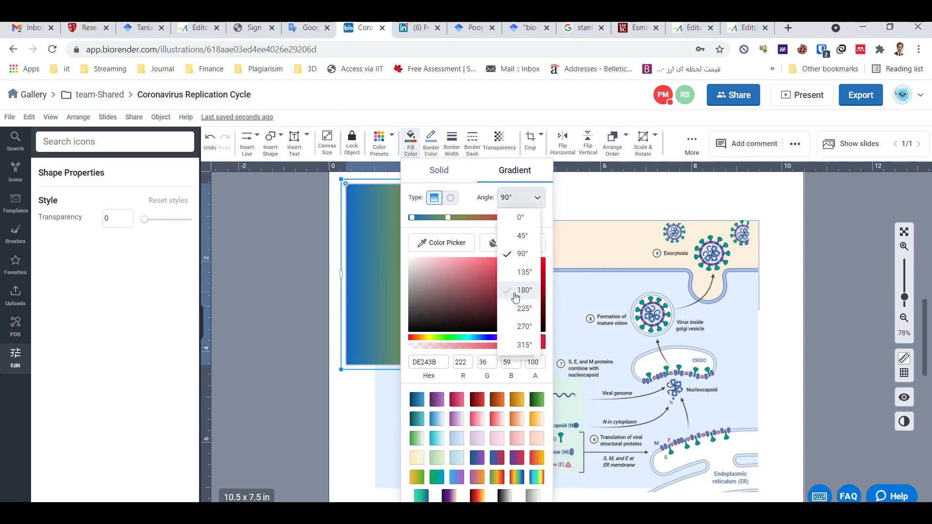
{"action": "left_click", "coordinate": [518, 311]}
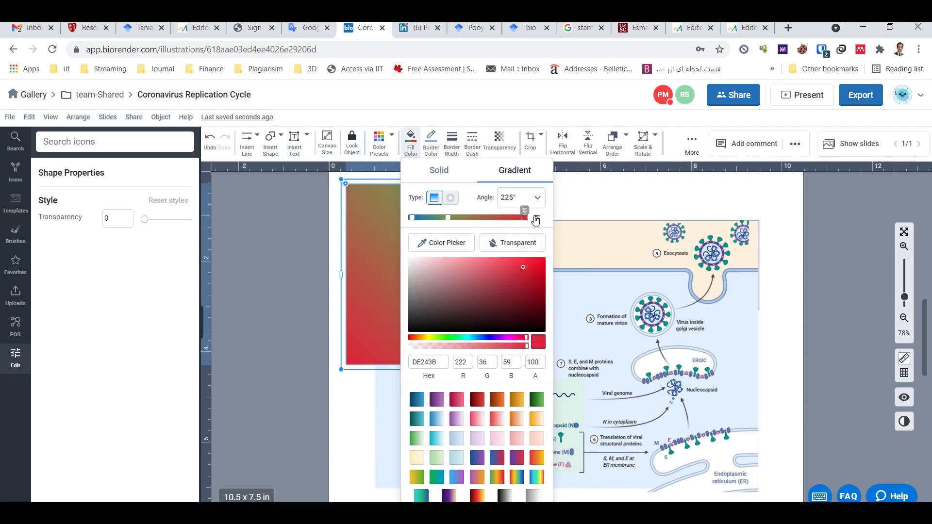
{"action": "left_click", "coordinate": [582, 188]}
Place a bacterial outer membrane brush across the top of the figure
{"action": "left_click", "coordinate": [15, 235]}
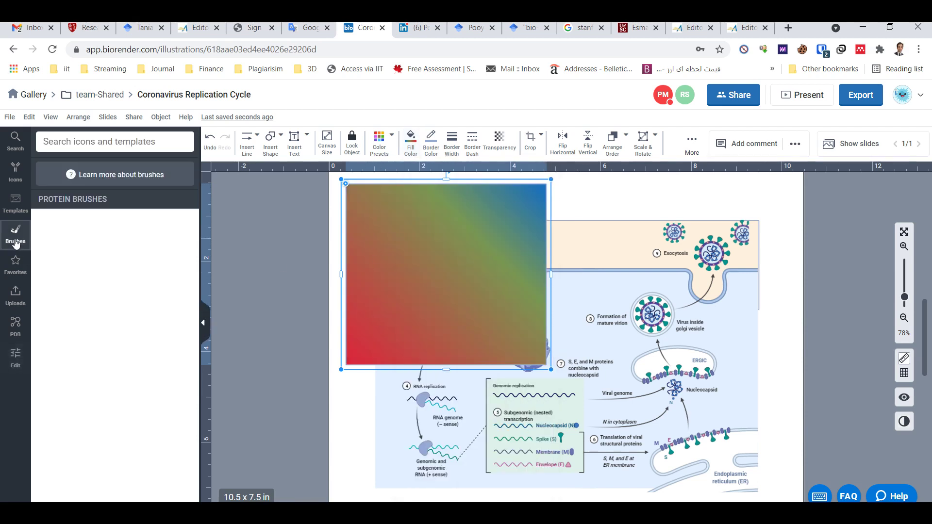
{"action": "scroll", "coordinate": [140, 388], "scroll_direction": "down", "scroll_amount": 10}
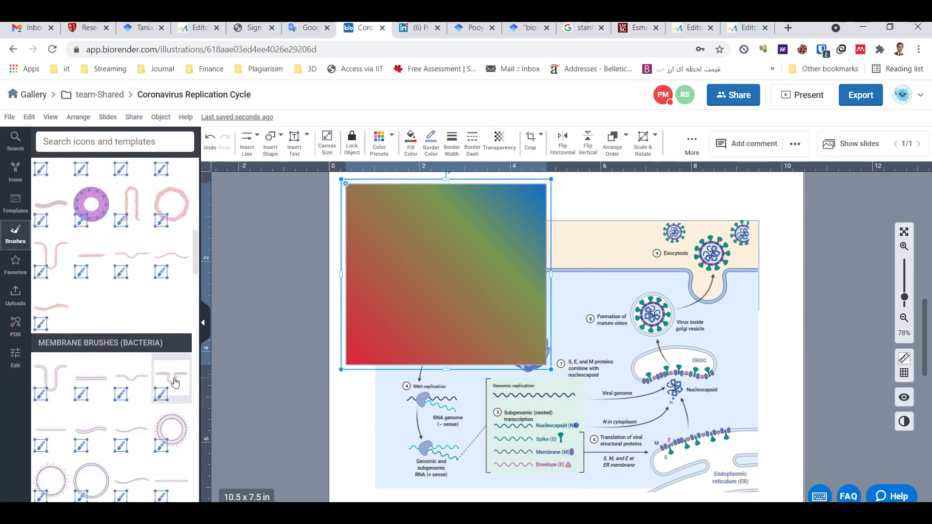
{"action": "mouse_move", "coordinate": [168, 381]}
{"action": "left_mouse_down"}
{"action": "mouse_move", "coordinate": [528, 282]}
{"action": "mouse_move", "coordinate": [516, 271]}
{"action": "left_mouse_up"}
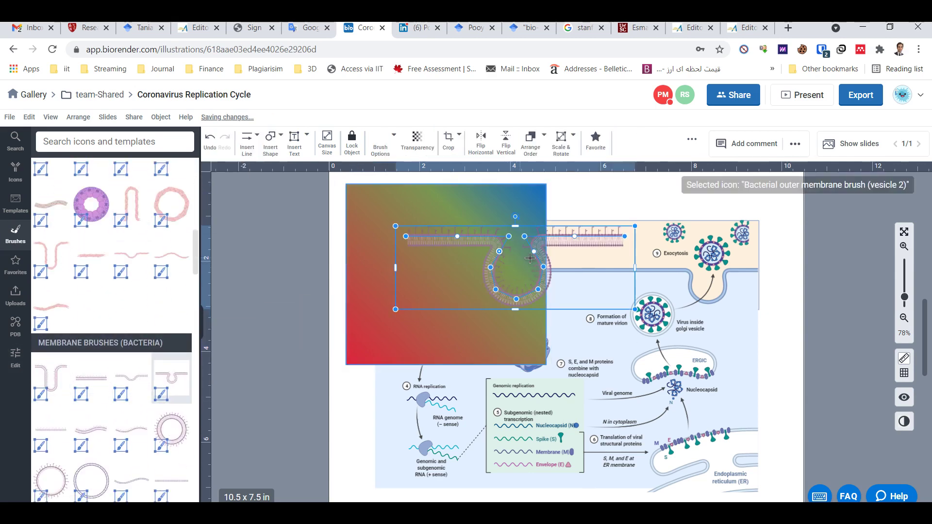
{"action": "left_click_drag", "start_coordinate": [635, 286], "coordinate": [630, 282]}
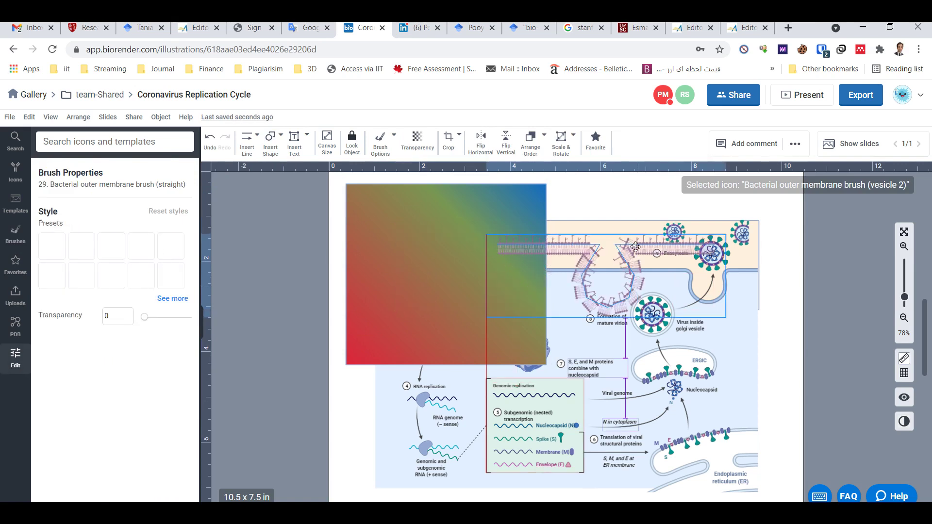
Set the membrane brush to size 20 with a curved line type, flipping it twice
{"action": "left_click", "coordinate": [384, 146]}
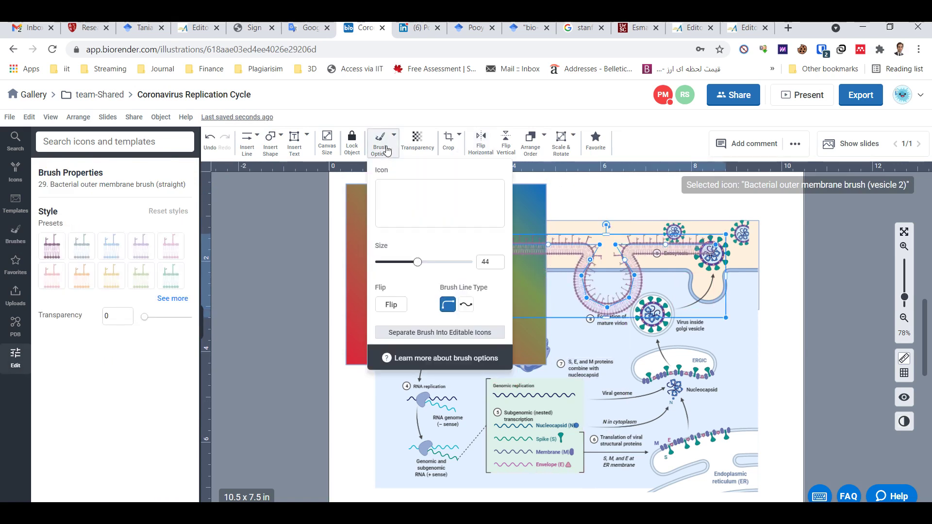
{"action": "left_click_drag", "start_coordinate": [398, 261], "coordinate": [396, 262]}
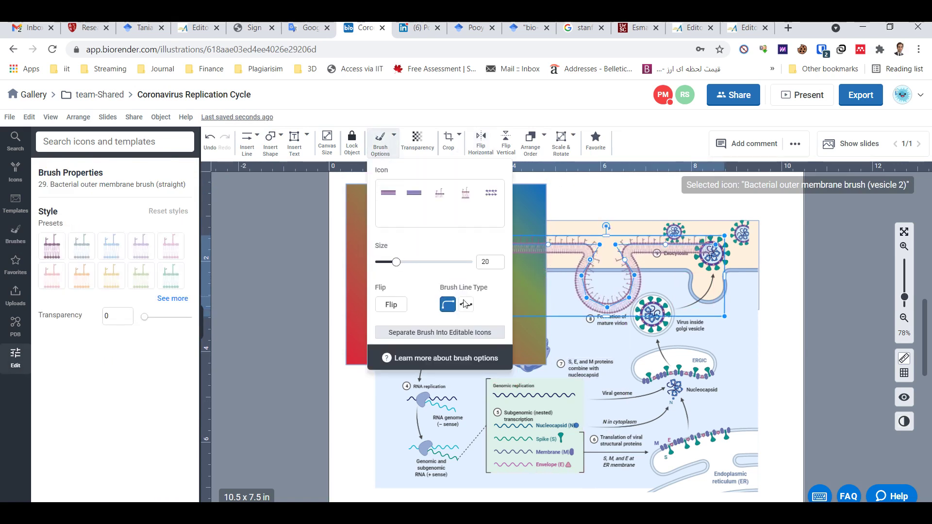
{"action": "left_click", "coordinate": [467, 305]}
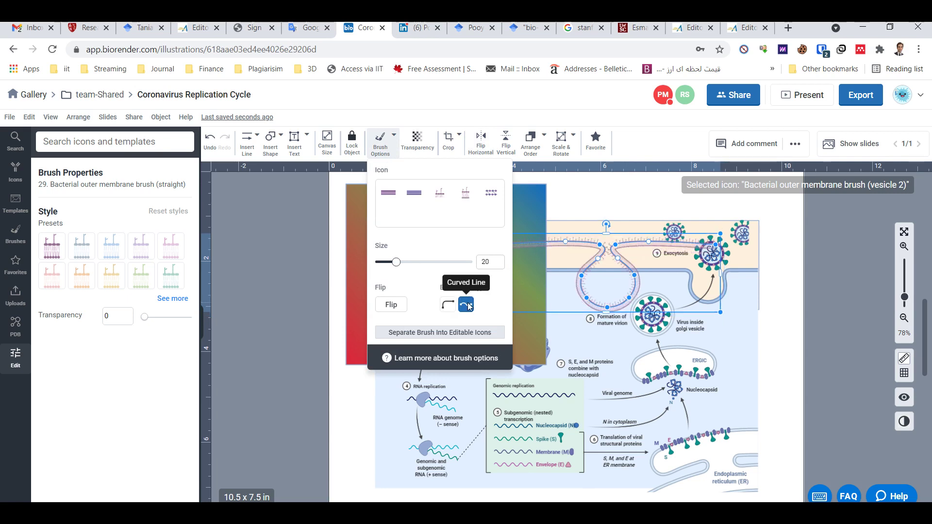
{"action": "left_click", "coordinate": [391, 306]}
{"action": "left_click", "coordinate": [392, 305]}
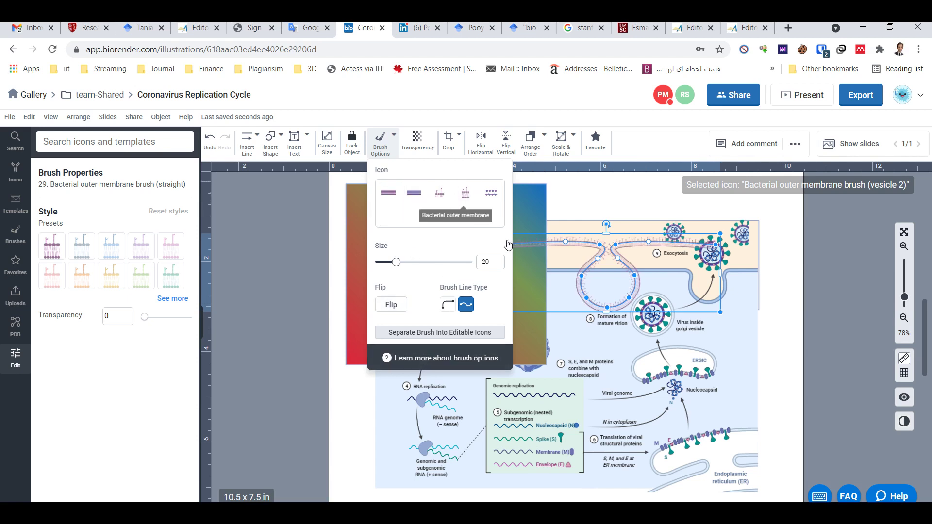
{"action": "left_click", "coordinate": [600, 203]}
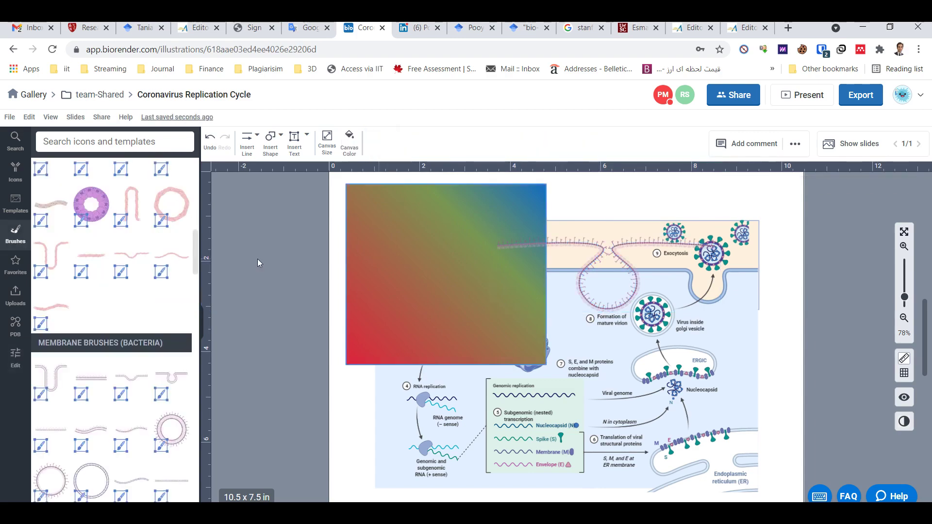